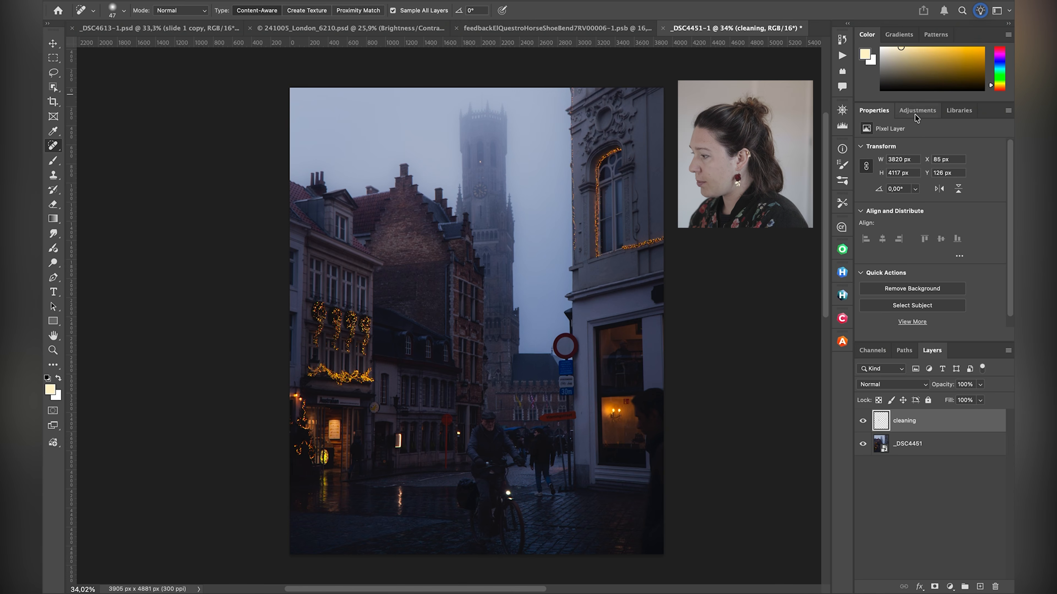
Step: Add a Curves adjustment layer above the cleaning layer
click(914, 111)
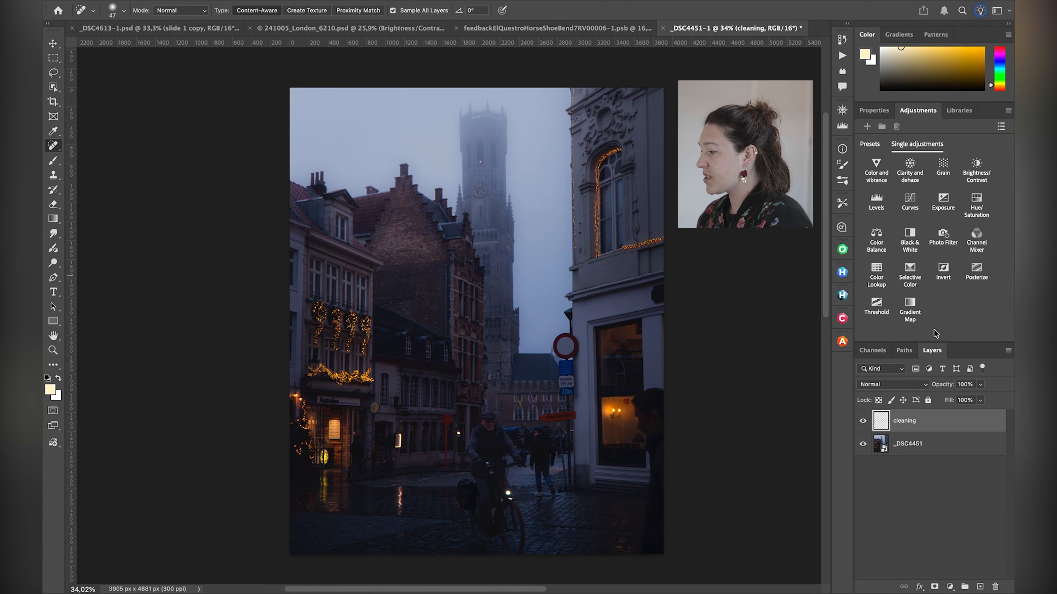
click(910, 208)
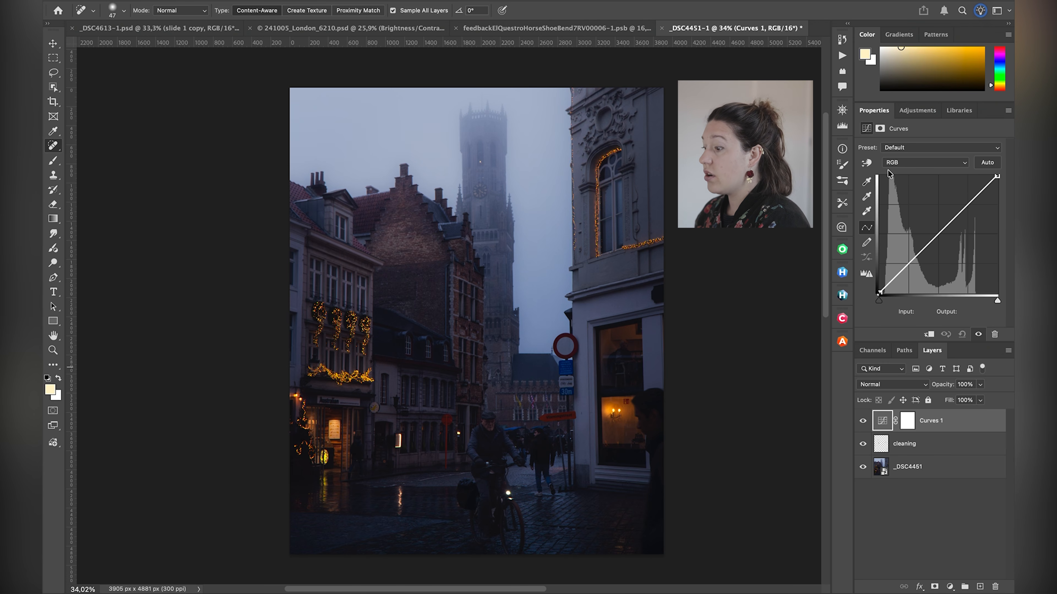
Step: Try a contrast curve on the RGB channel with lowered shadows and raised highlights, and reset the curve
click(911, 263)
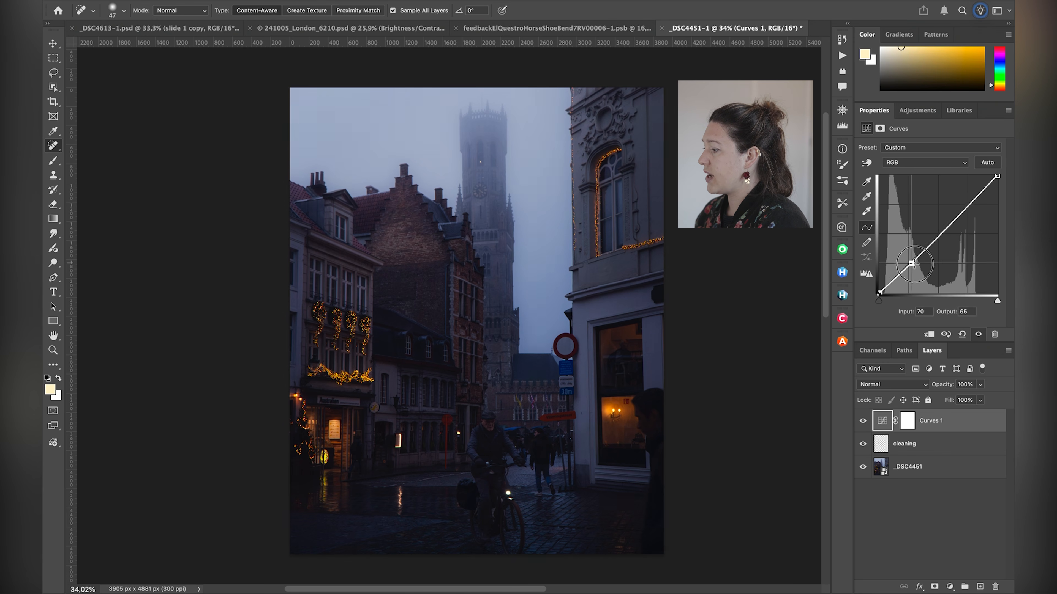
drag(915, 264, 917, 274)
drag(971, 207, 963, 196)
click(962, 335)
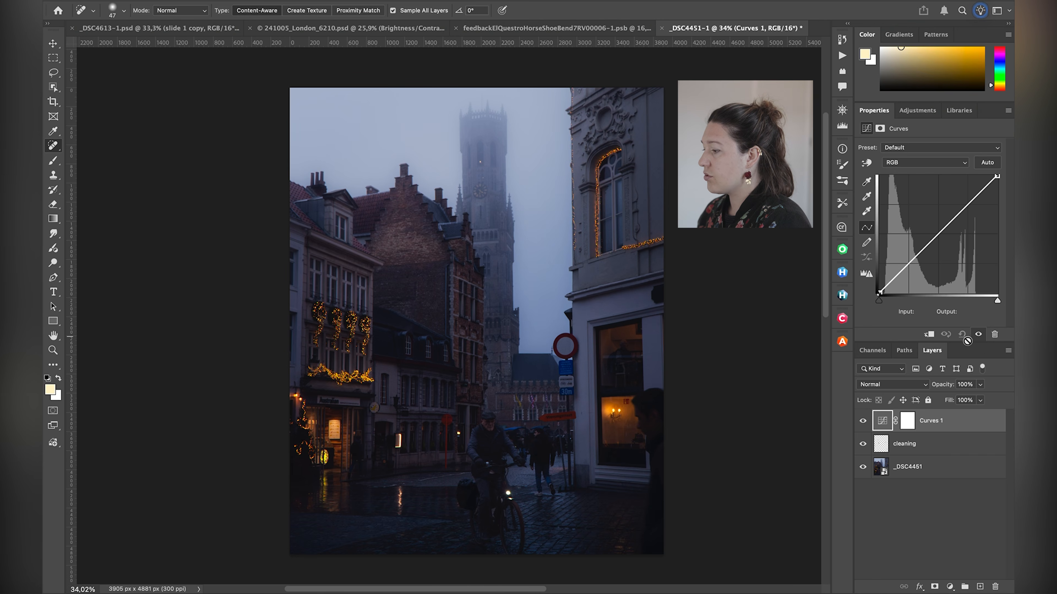
Step: Try brightening the RGB channel with a curve point at input 59, output 78, and reset the curve
click(905, 167)
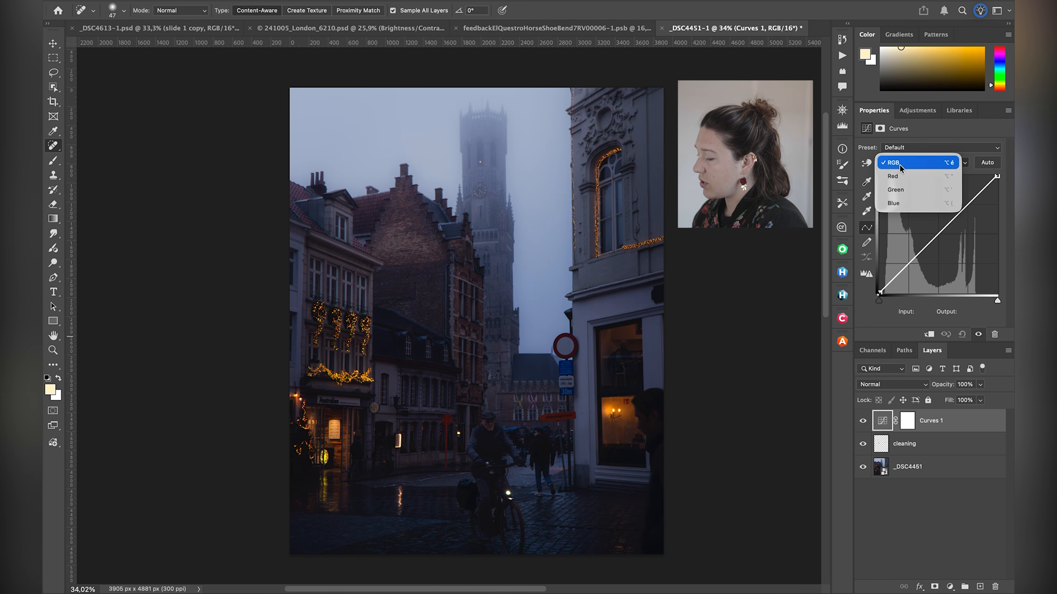
click(902, 167)
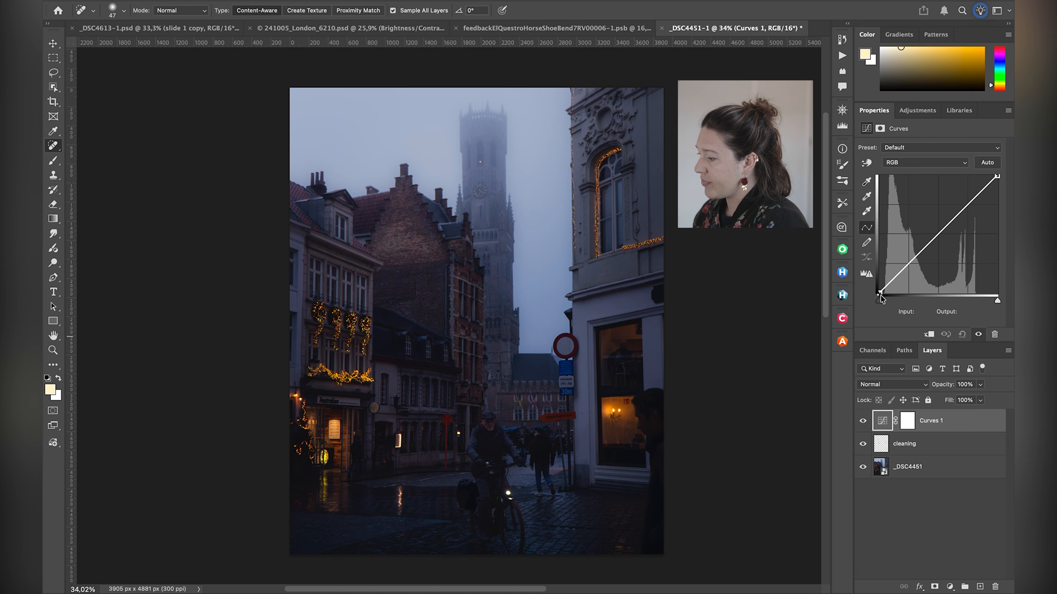
drag(912, 263, 906, 257)
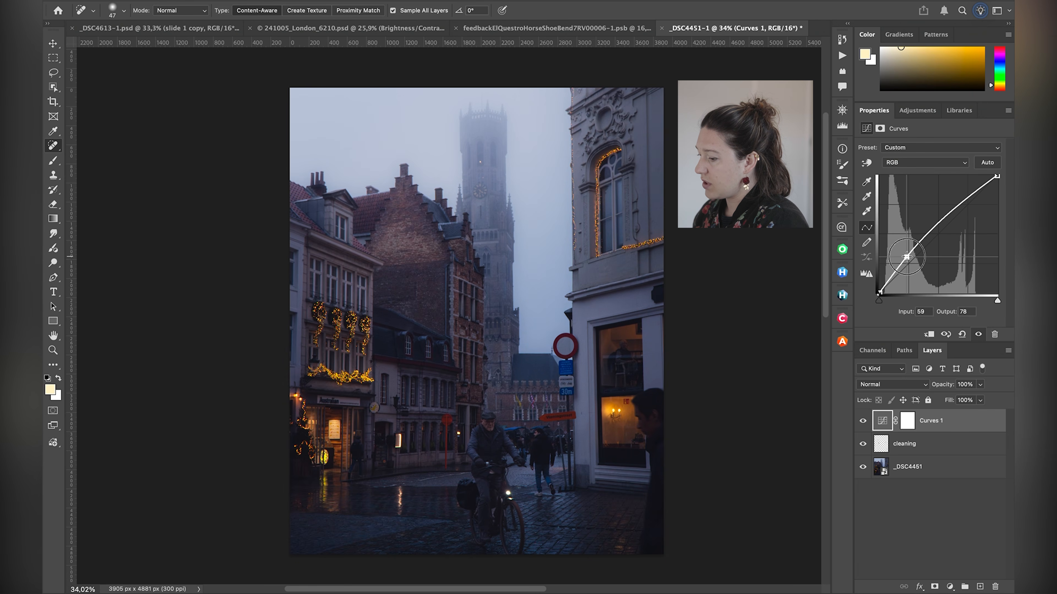
click(962, 334)
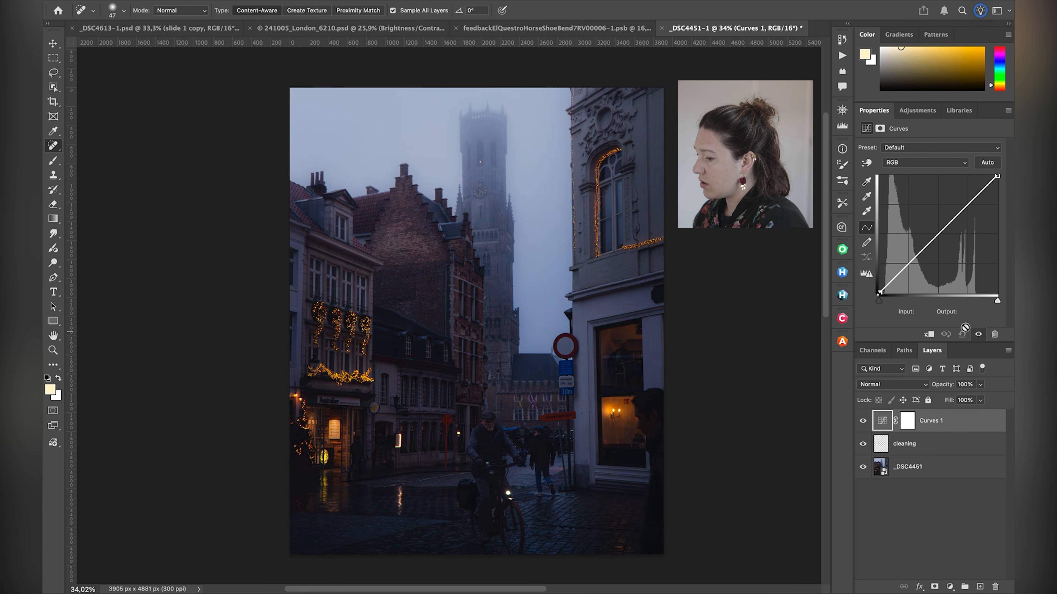
click(904, 163)
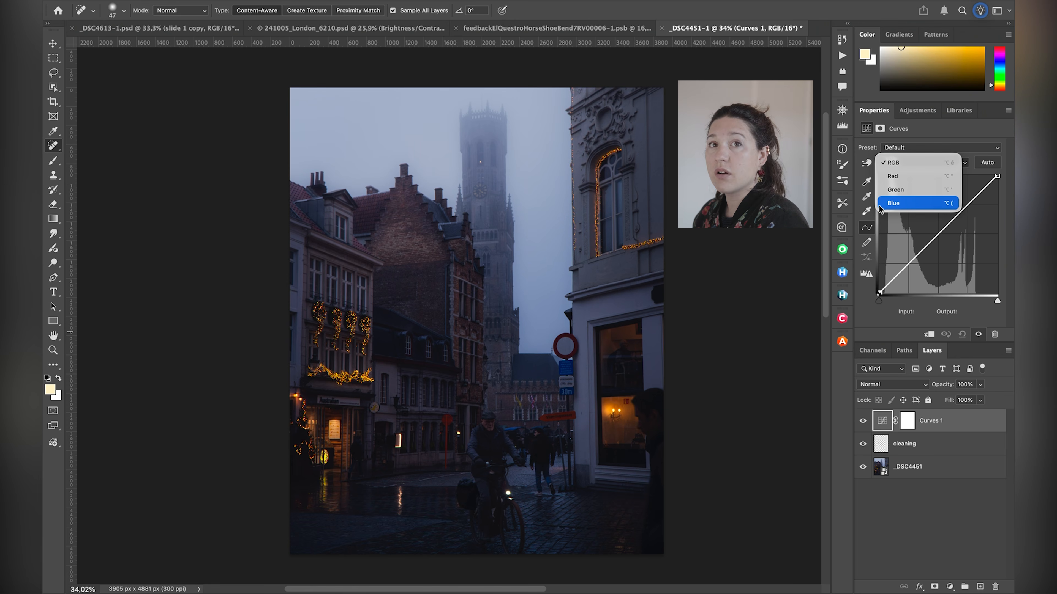
click(907, 420)
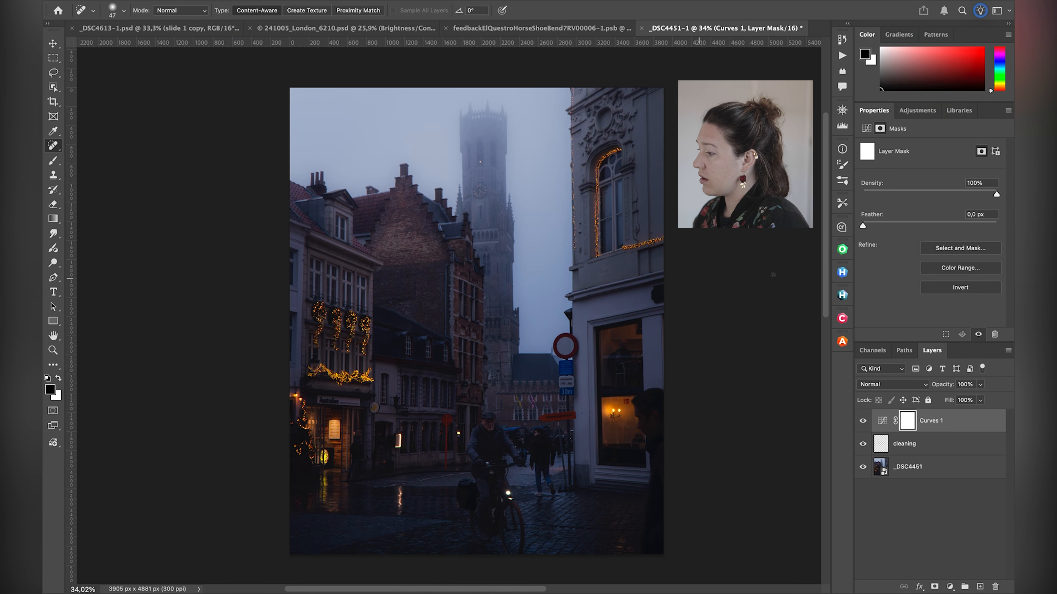
click(882, 421)
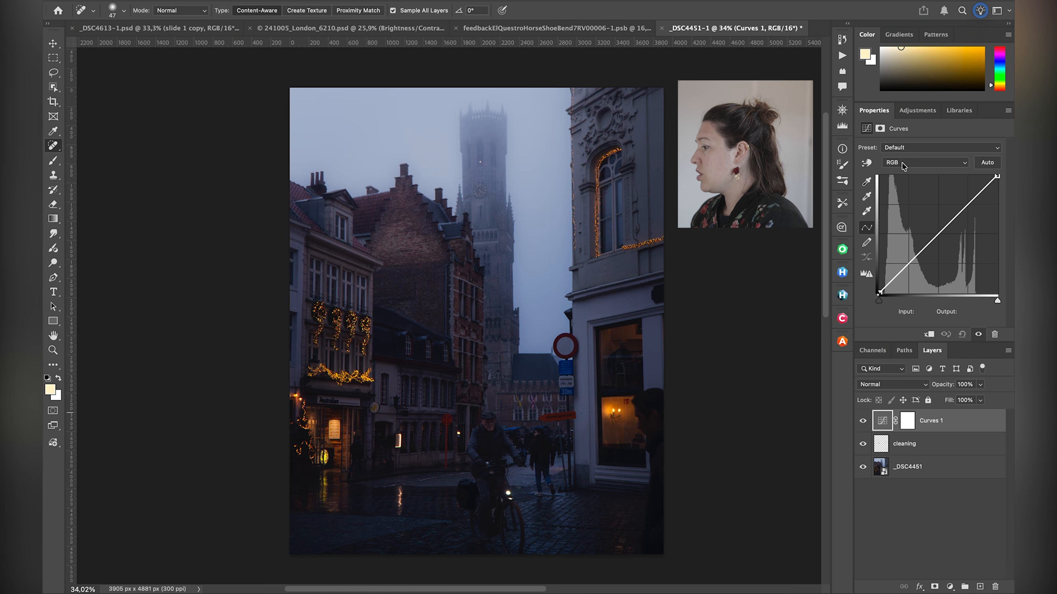
Step: Try shifting the image towards cyan with a Red channel curve point at input 175, output 95, and reset the curve
click(908, 163)
click(904, 177)
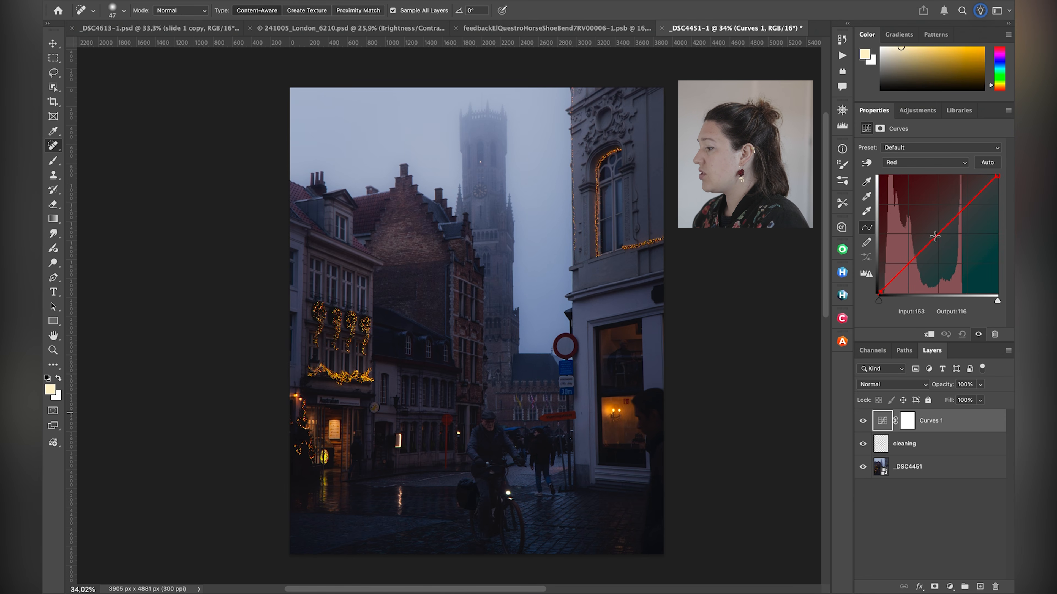
drag(940, 234, 959, 249)
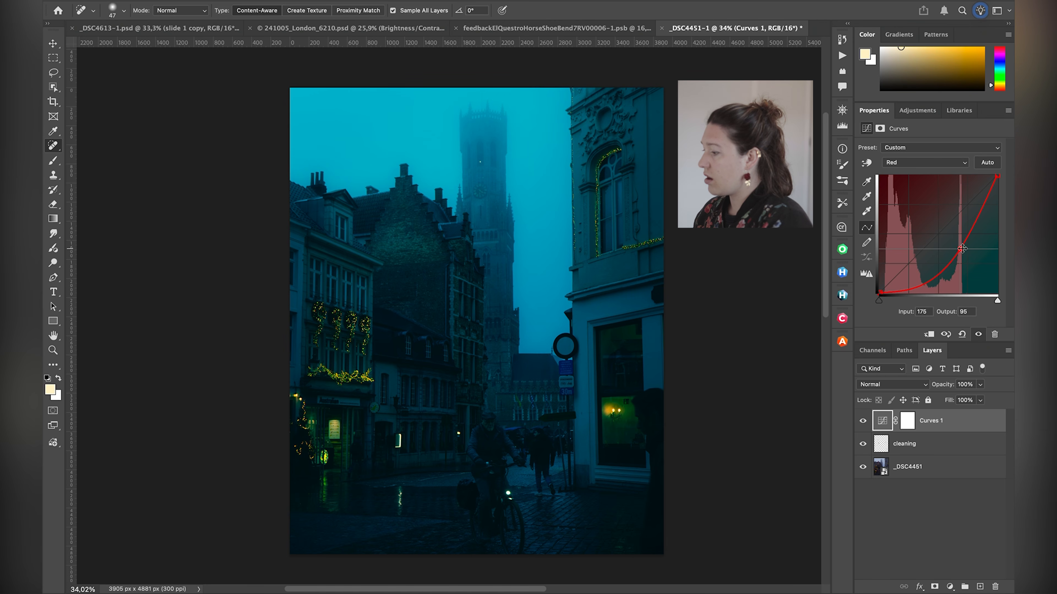
click(962, 335)
Step: Try shifting the image towards magenta with a Green channel curve point at input 162, output 106, and reset the curve
click(926, 162)
click(920, 187)
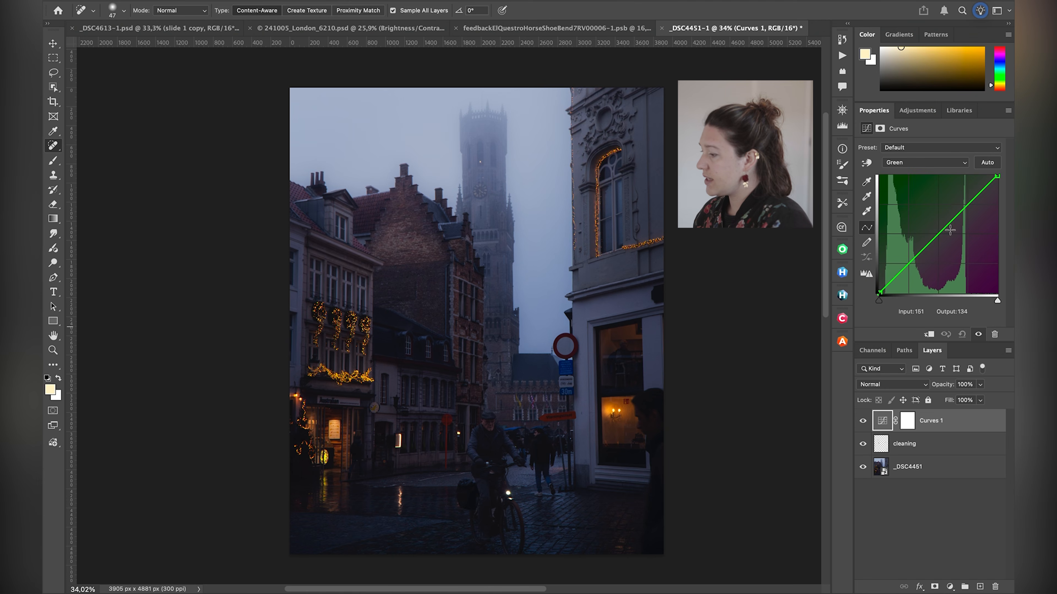
drag(940, 230, 954, 244)
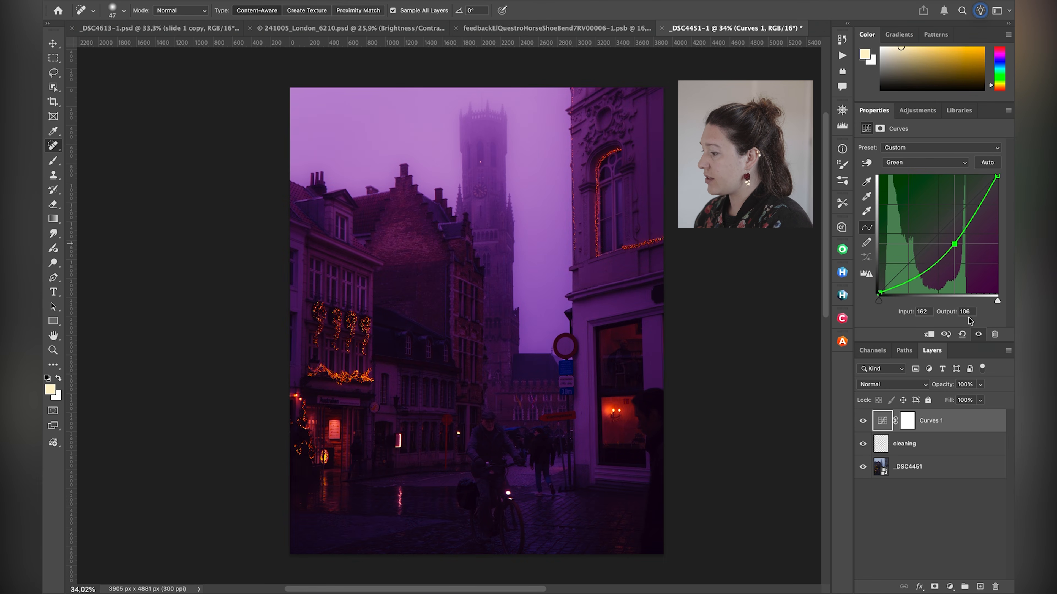
click(962, 335)
Step: Try shifting the image towards yellow with a Blue channel curve point at input 155, output 100, and reset the curve
click(920, 164)
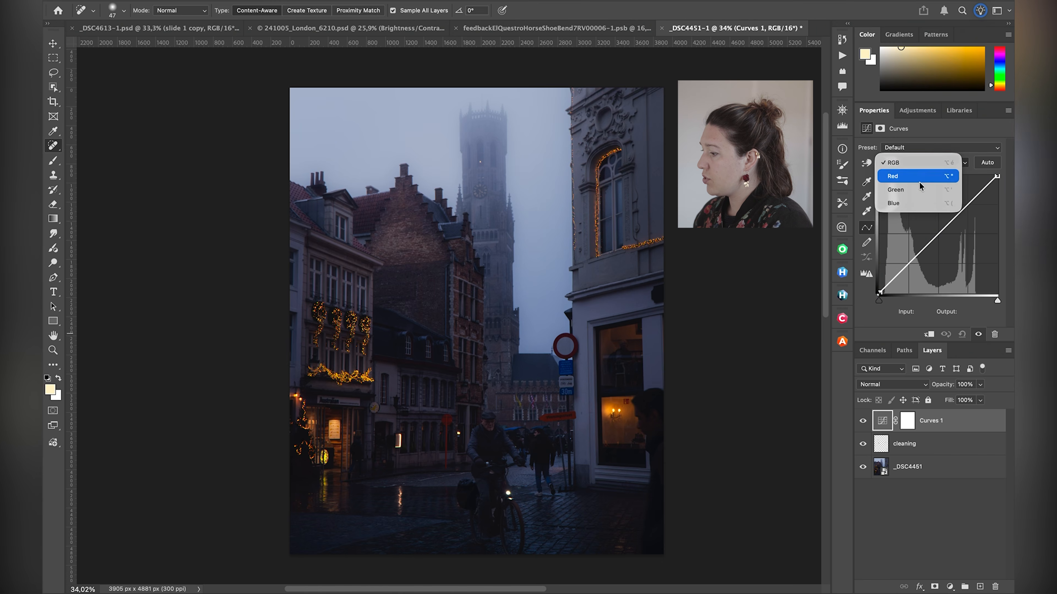
click(918, 204)
drag(941, 231, 951, 247)
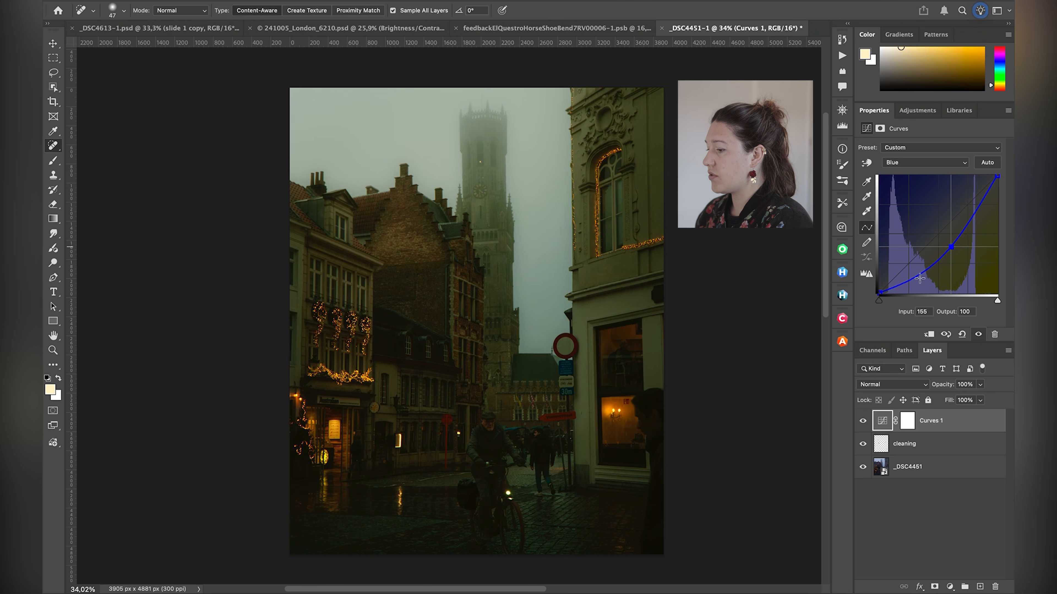
click(962, 335)
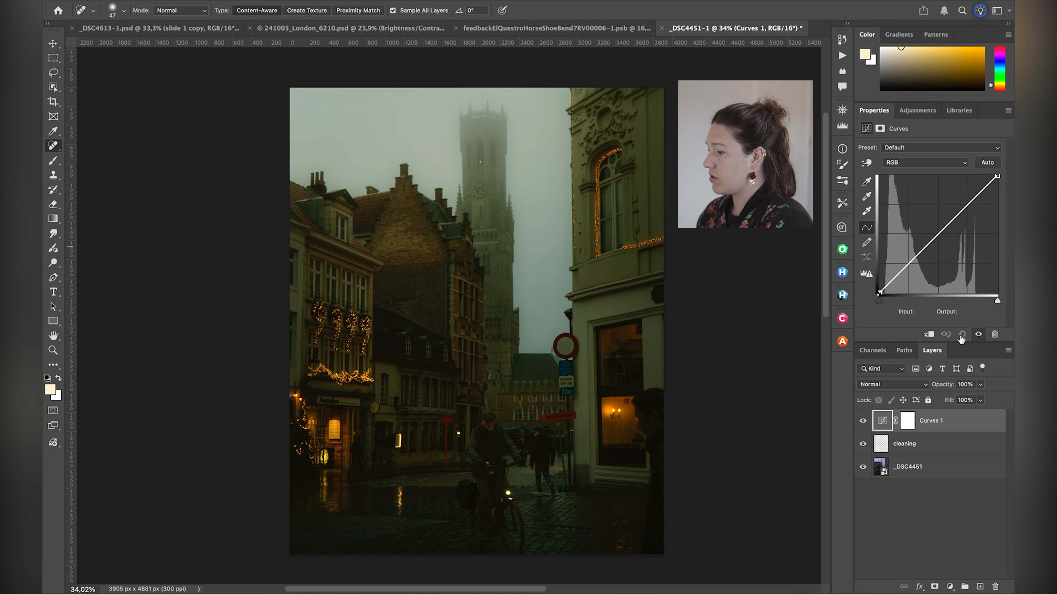
Step: On the Blue channel, set the black point to input 5, output 0, then try the white point at input 174 and restore it to 255
click(912, 163)
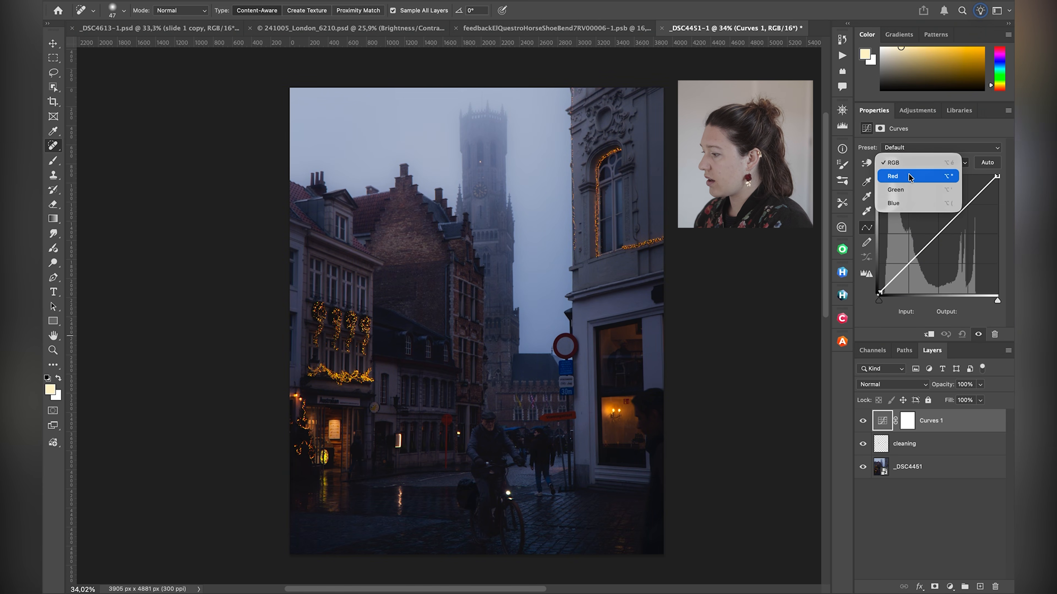
click(905, 205)
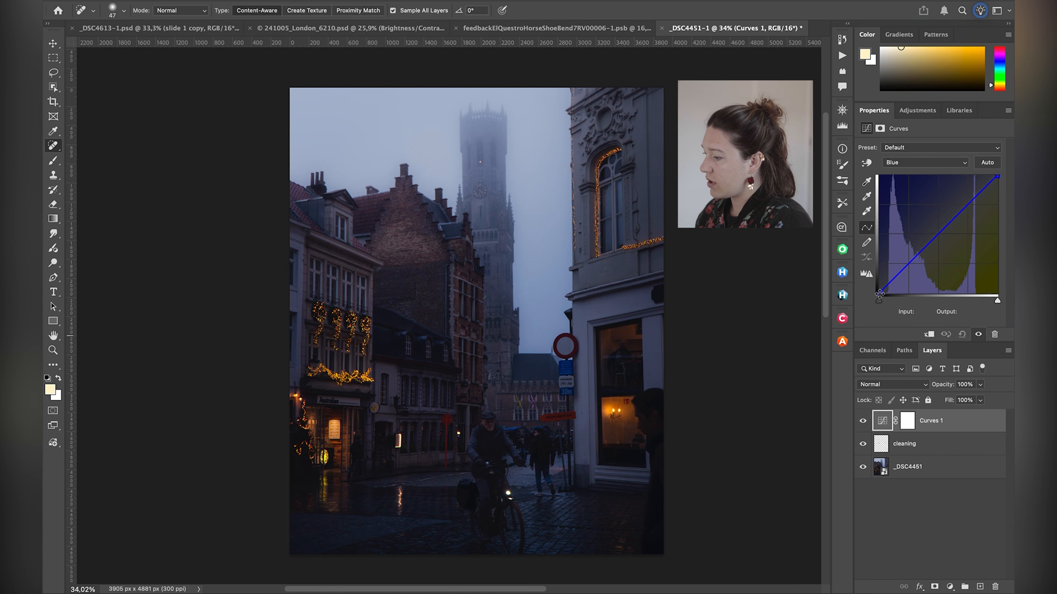
mouse_move(879, 293)
mouse_down()
mouse_move(879, 271)
mouse_move(881, 300)
mouse_up()
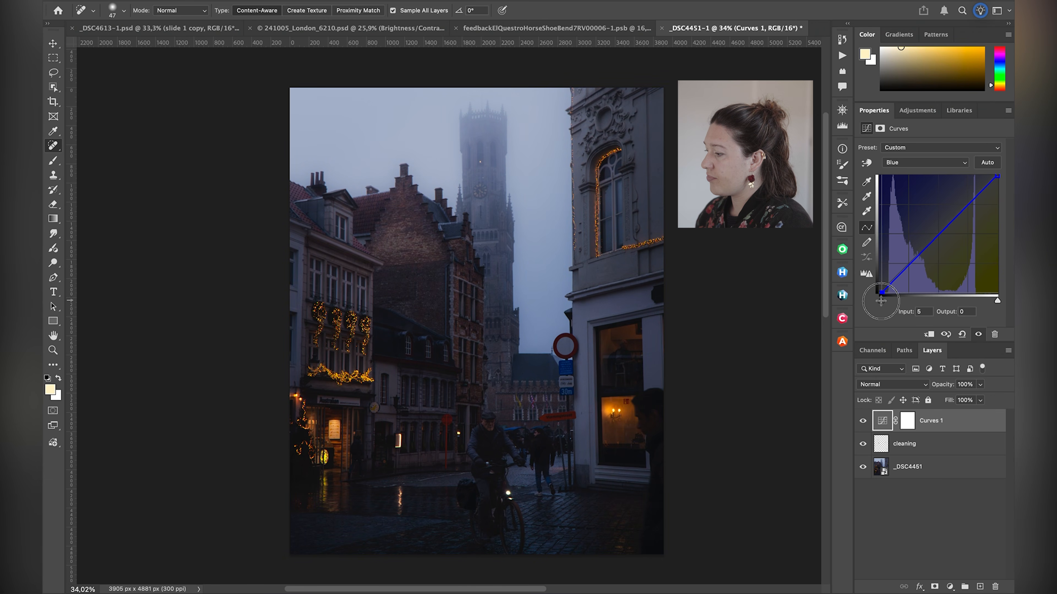
drag(996, 175, 960, 161)
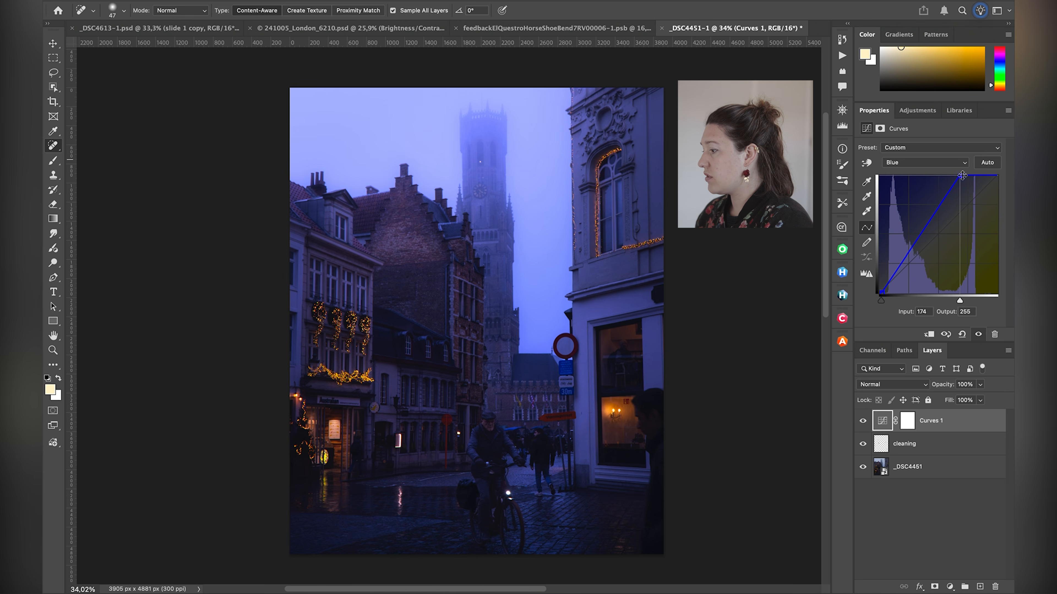
drag(962, 175, 1001, 172)
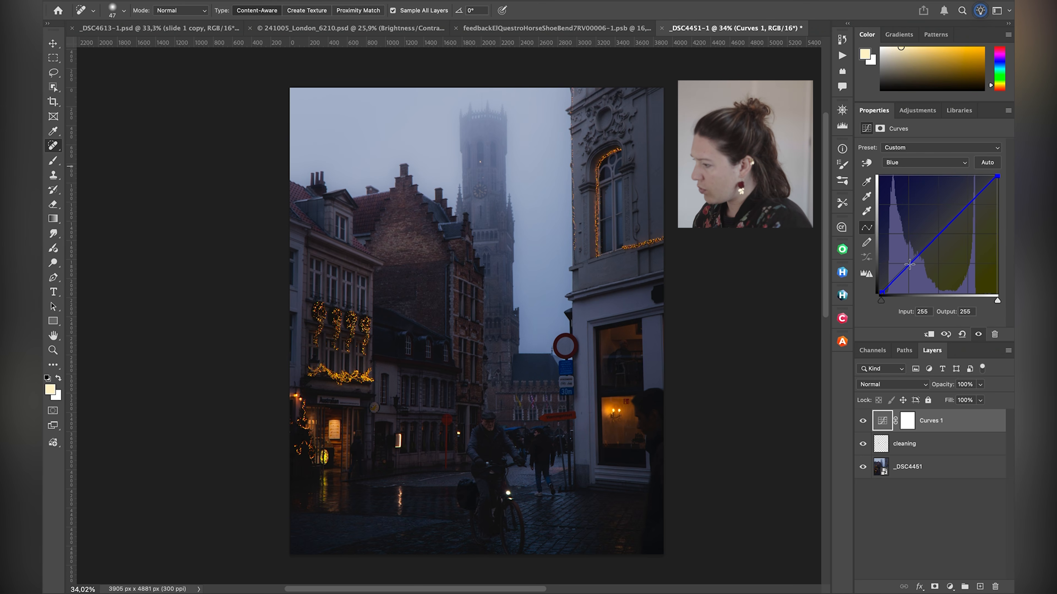
Step: Shape the Blue channel curve with a shadow point at input 63, output 75 and a highlight point at input 203, output 197
drag(909, 263, 908, 257)
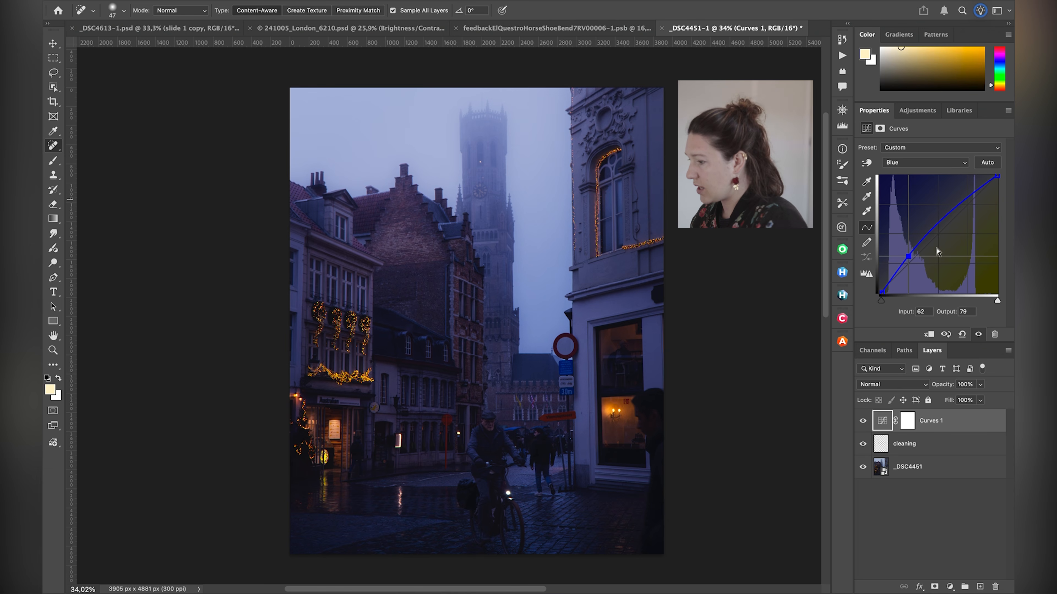
drag(906, 257, 909, 258)
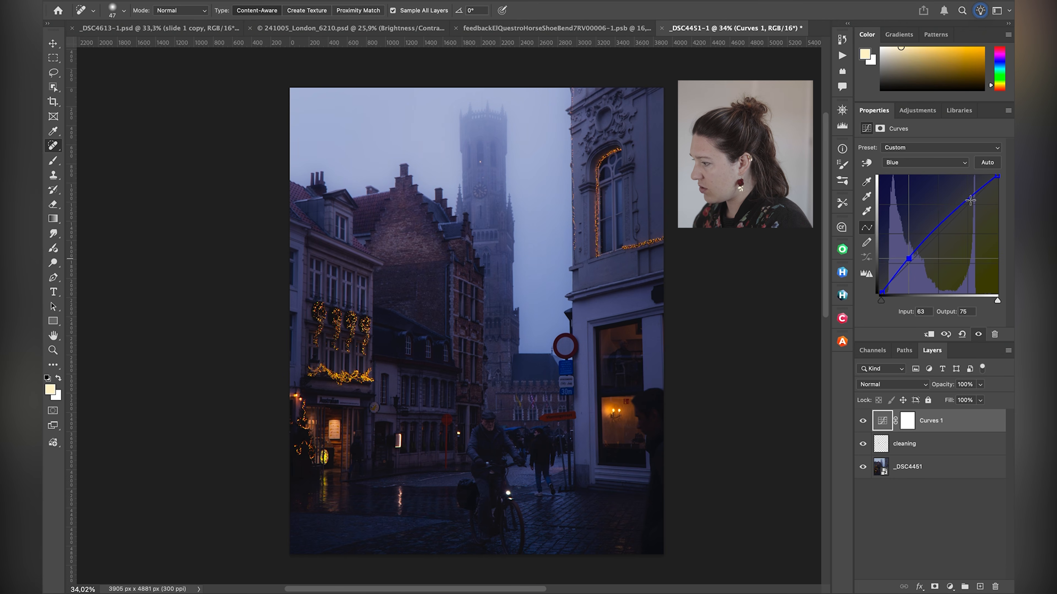
drag(968, 197, 973, 202)
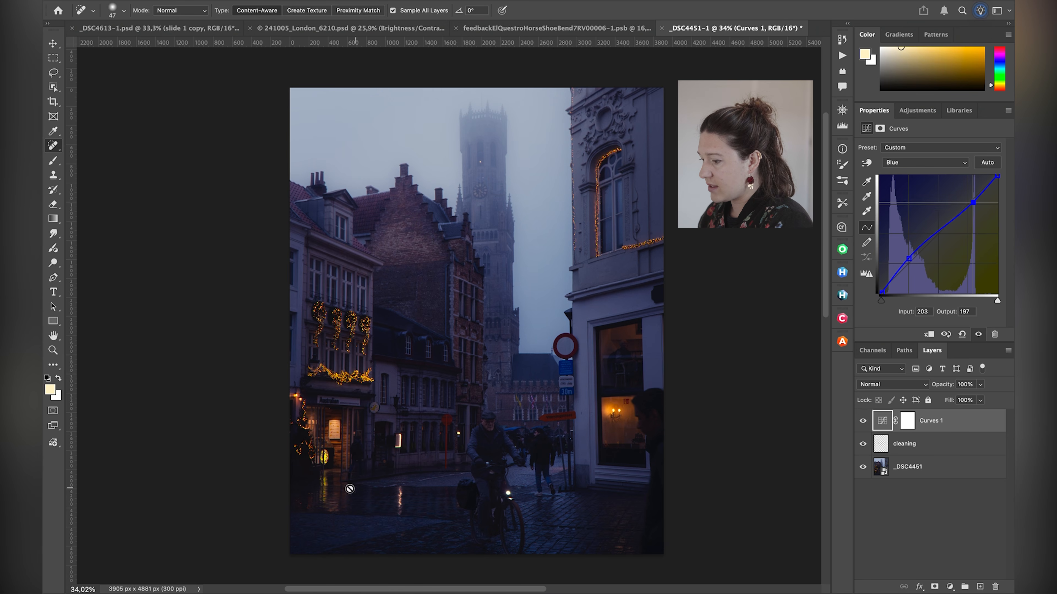
Step: Lower the Blue channel's white point to output 221 and compare the image with the Curves 1 layer hidden and shown
click(997, 176)
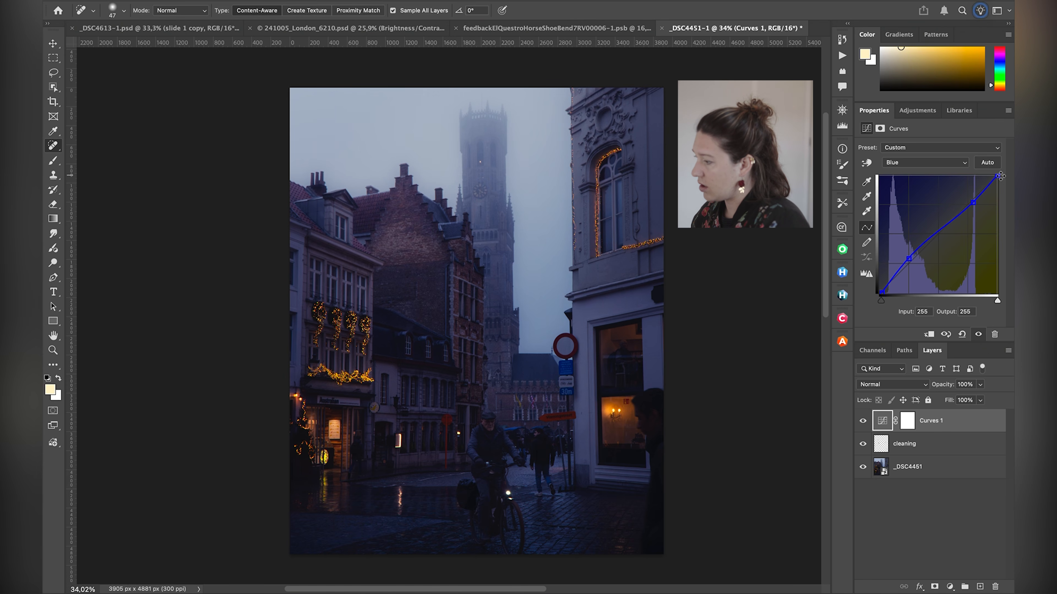
drag(996, 176, 1010, 192)
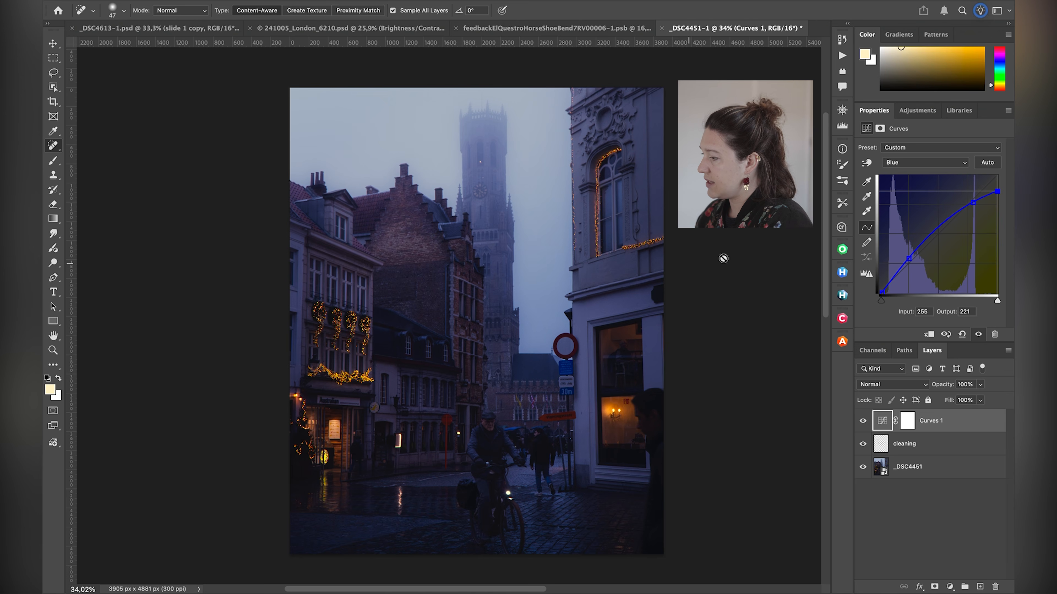
click(863, 421)
click(863, 421)
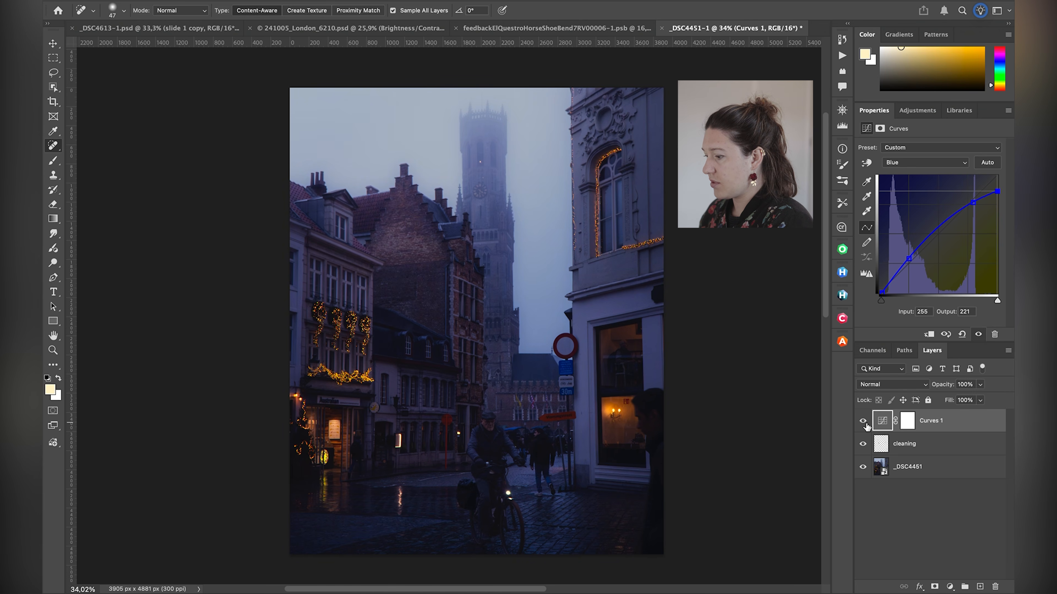
Step: Add a second Curves adjustment layer above Curves 1
click(907, 110)
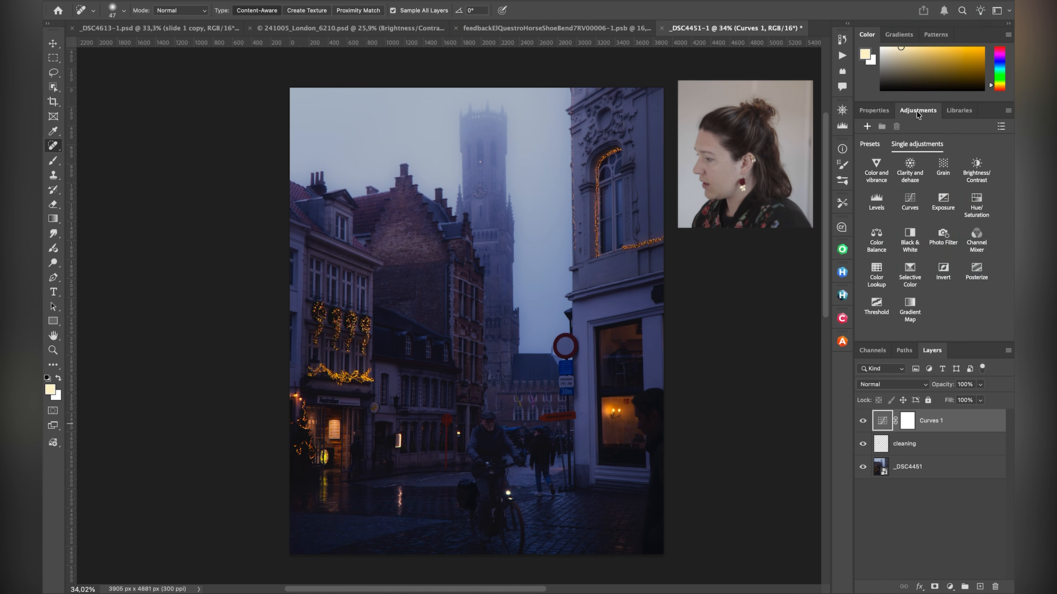
click(909, 204)
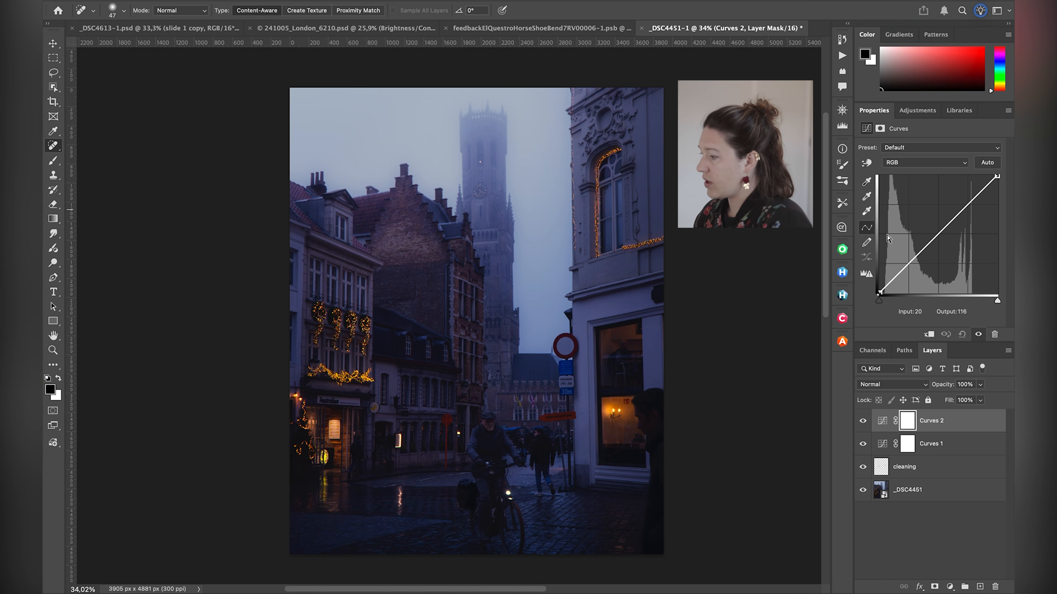
Step: On the Red channel of Curves 2, add a point at input 66, output 78 and set the black point to input 9, output 0
click(923, 165)
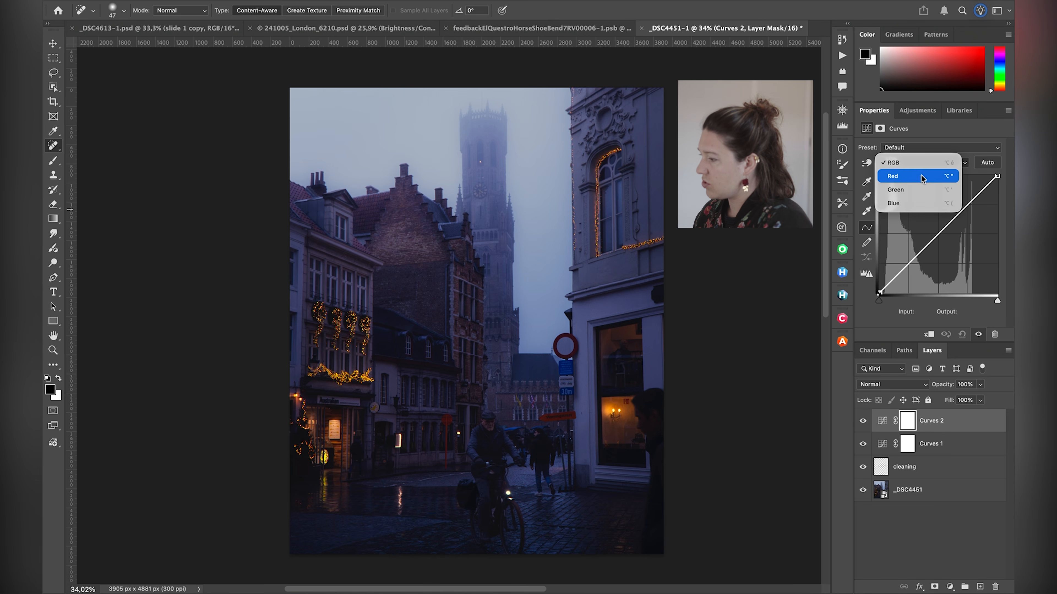
click(921, 177)
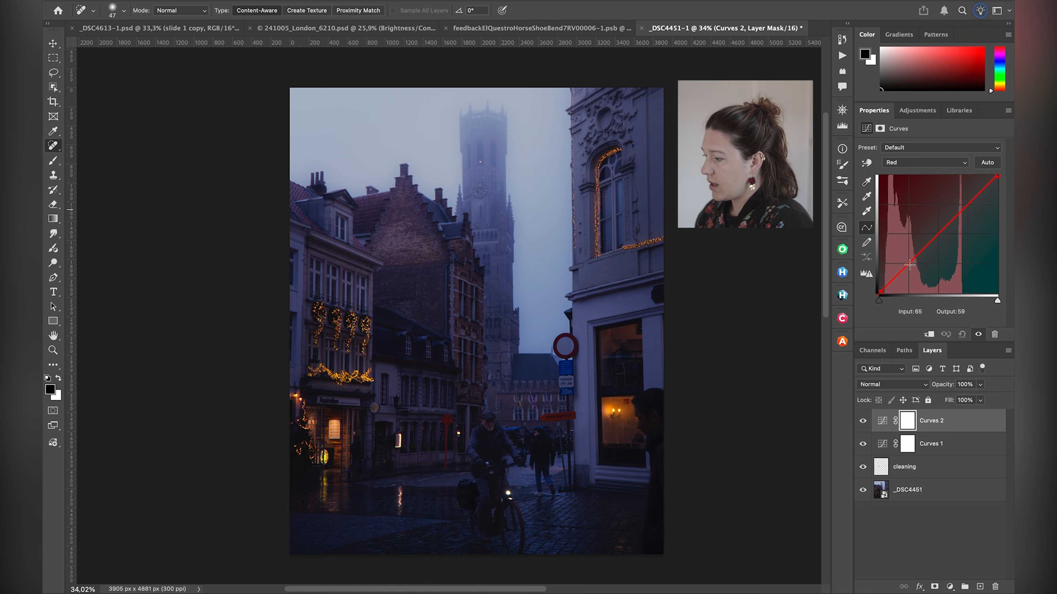
drag(909, 263, 911, 256)
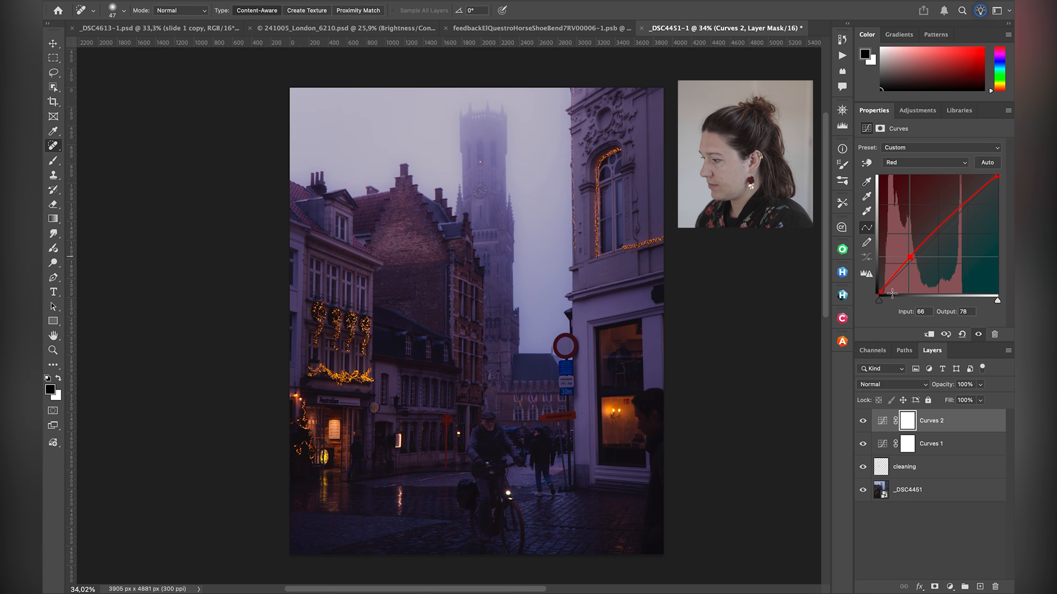
click(879, 293)
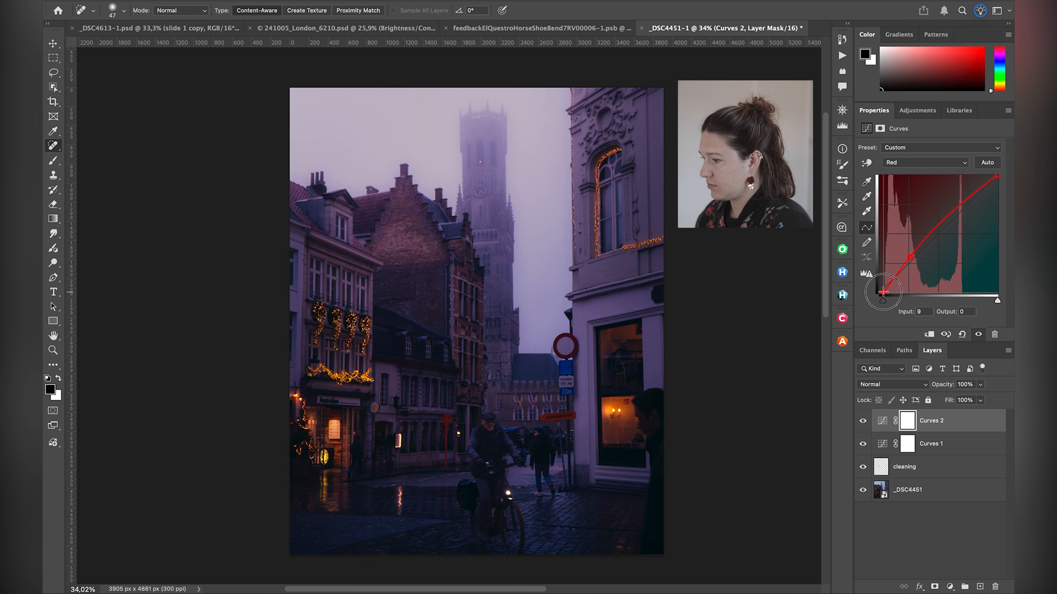
drag(879, 293, 884, 290)
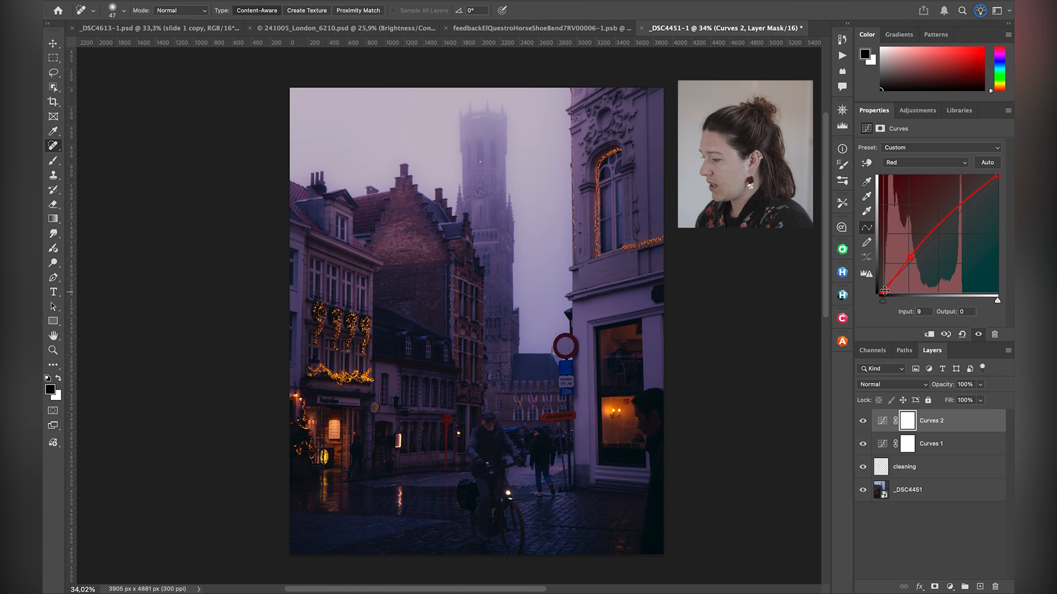
Step: Invert the Curves 2 layer mask to black and switch to the Brush tool
click(908, 421)
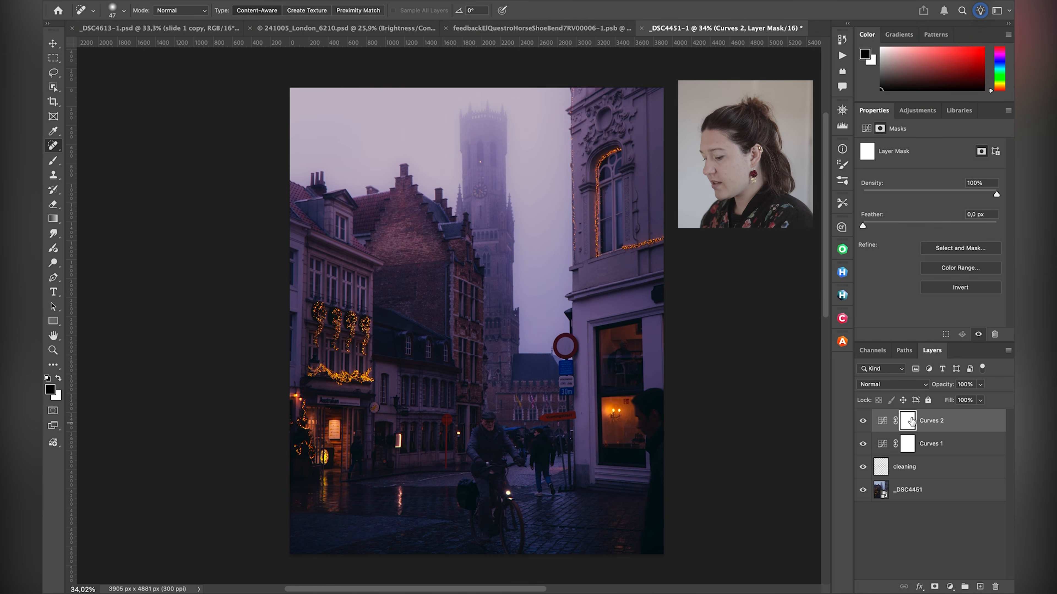
key(ctrl+i)
key(b)
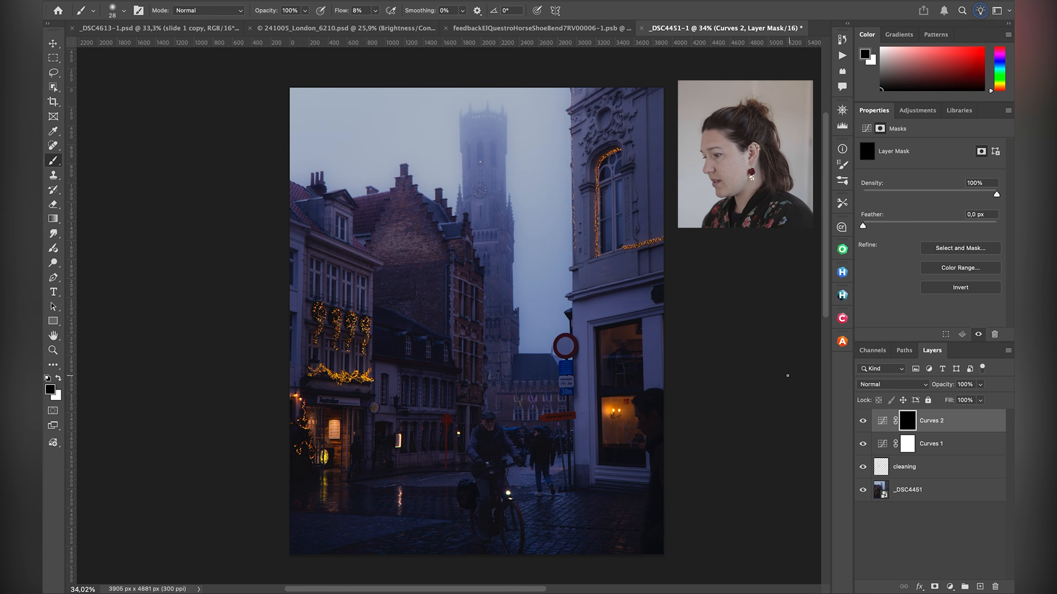
Step: Paint white at 100% flow on the Curves 2 mask over the leftmost house's red roof tiles around the dormer
scroll(401, 287, up, 8)
scroll(406, 291, up, 5)
scroll(406, 291, left, 5)
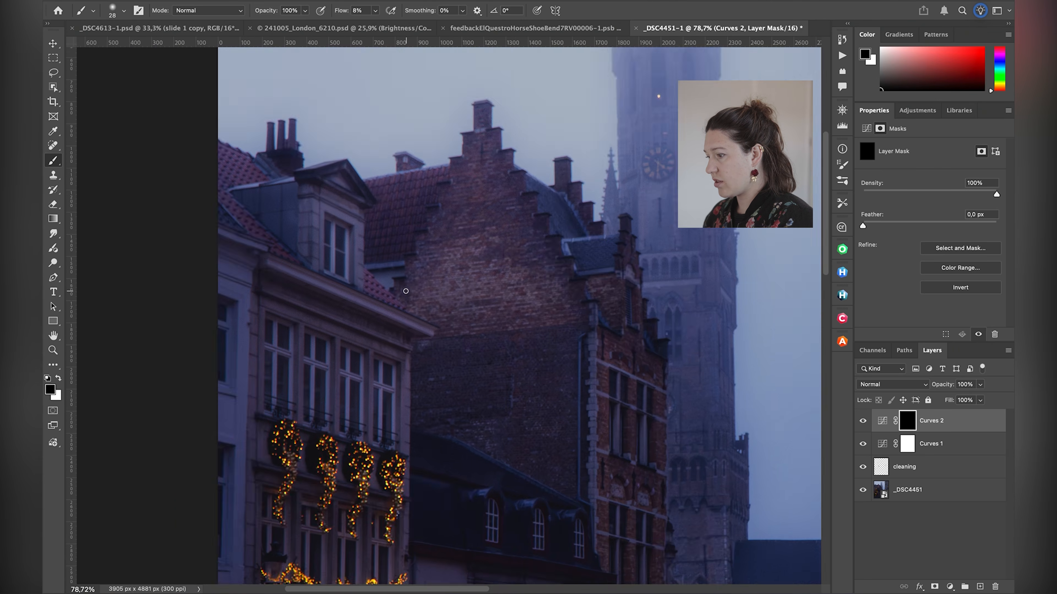
scroll(406, 291, up, 5)
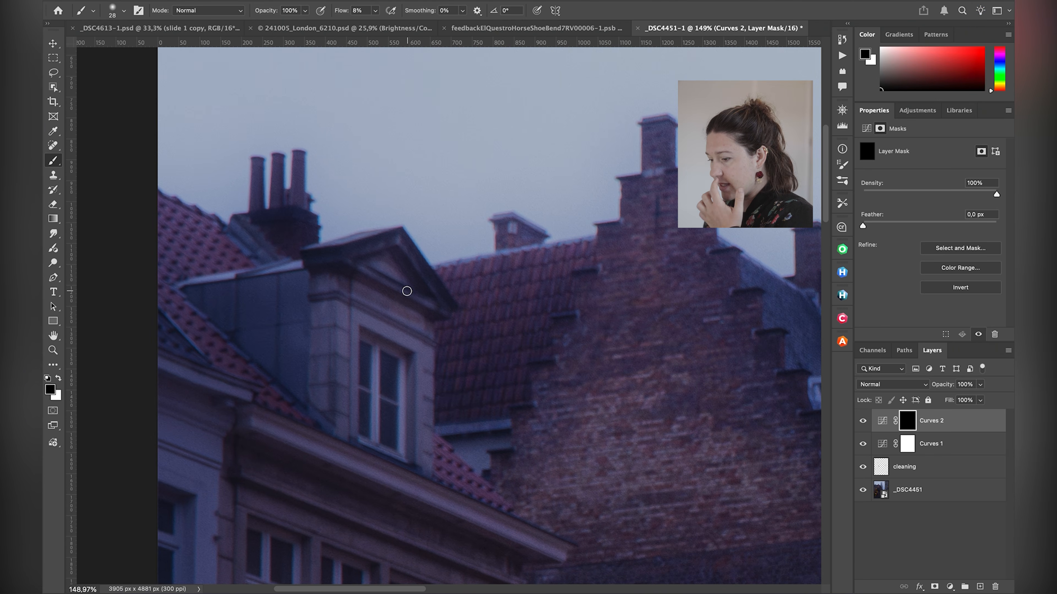
scroll(406, 291, left, 5)
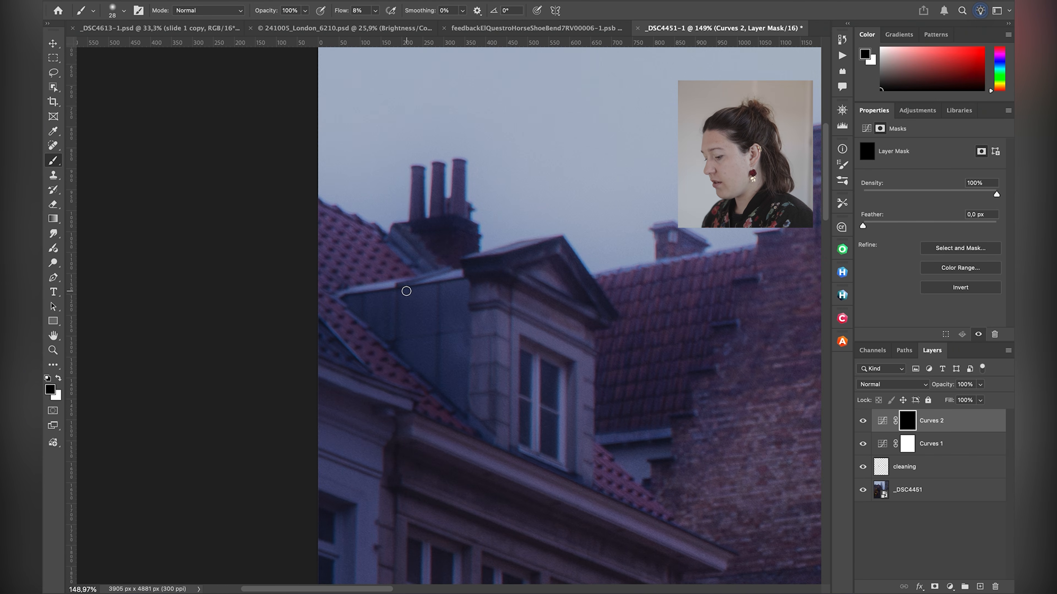
scroll(406, 291, up, 2)
drag(325, 236, 338, 243)
key(x)
key(shift+0)
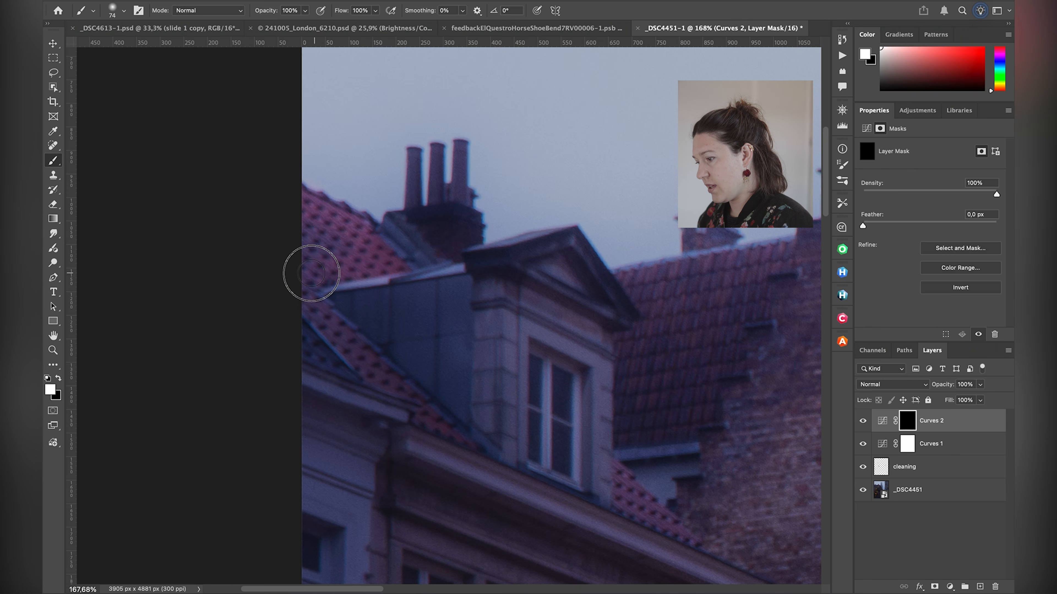
drag(318, 298, 310, 300)
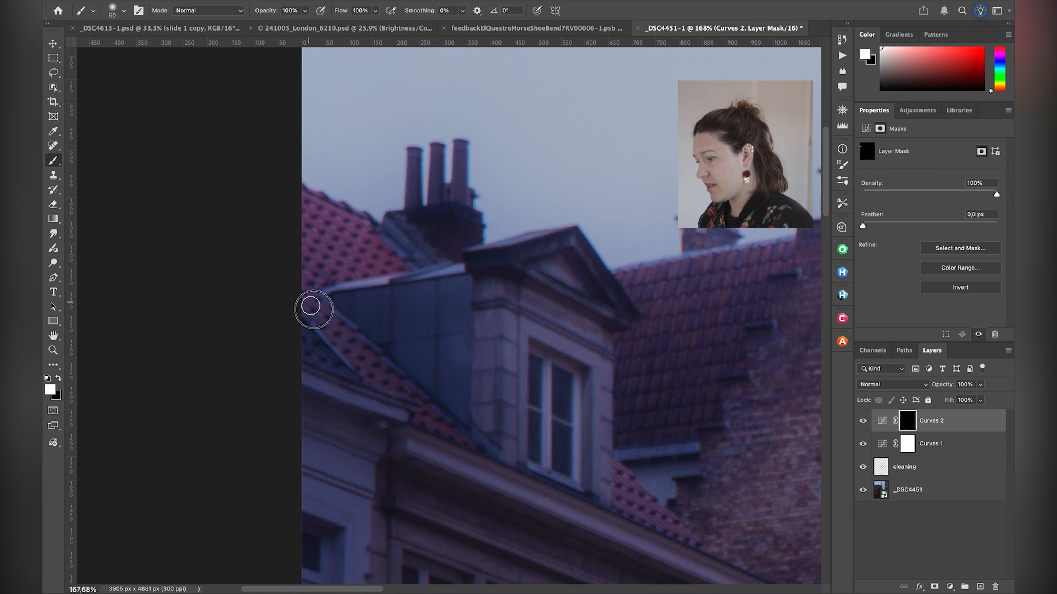
drag(345, 334, 371, 372)
drag(340, 331, 421, 409)
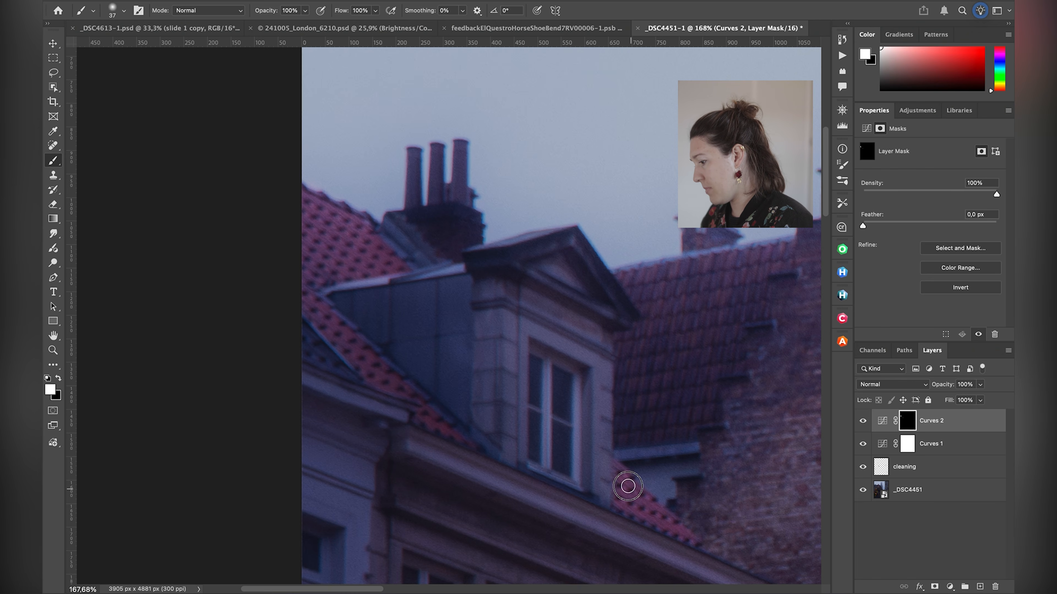
Step: Paint white on the mask over the tiled roof behind the dormer, and clean up its edge with black
drag(639, 366, 657, 367)
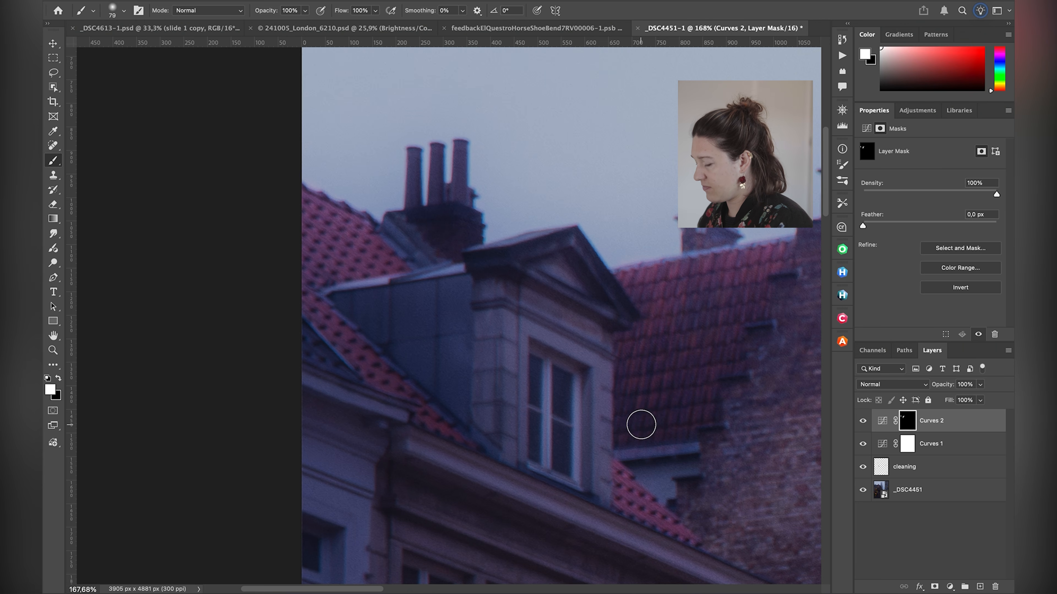
key(x)
drag(642, 361, 616, 363)
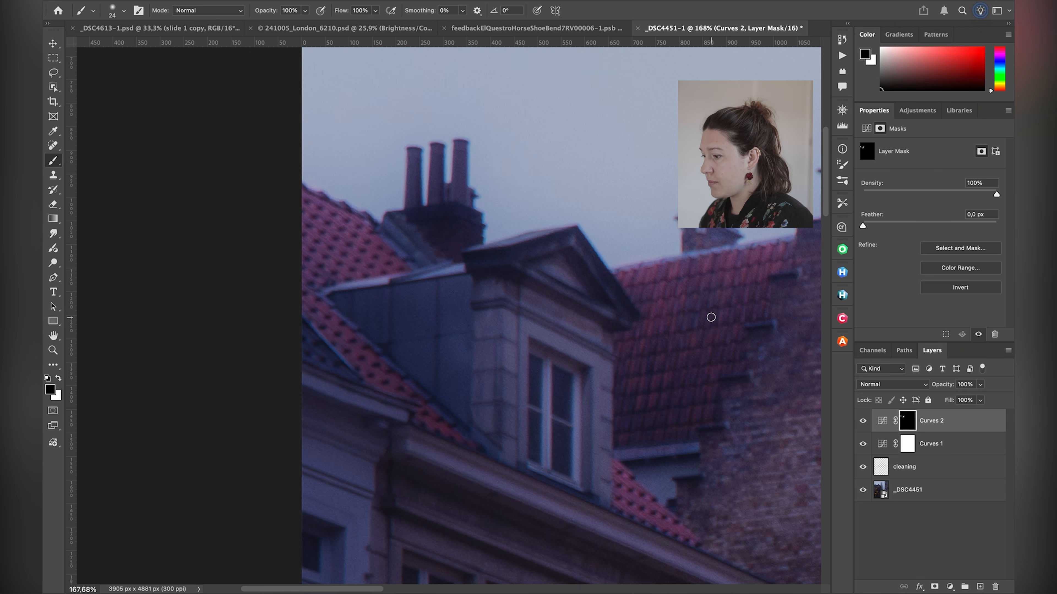
Step: Examine the roofs in the whole image with the Curves 2 layer hidden and shown
scroll(711, 317, down, 5)
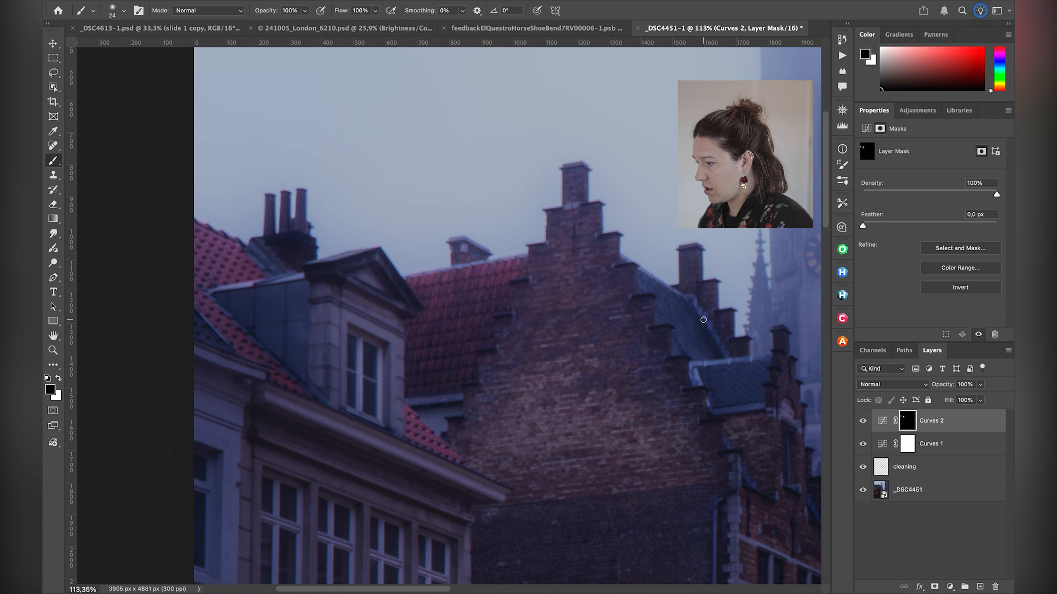
scroll(703, 320, right, 2)
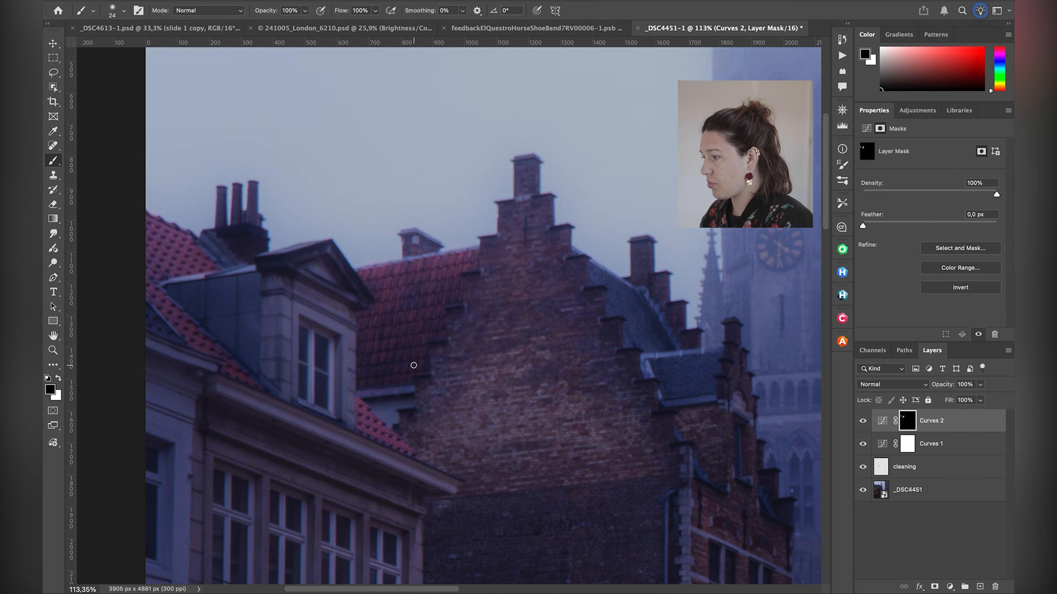
scroll(414, 365, down, 2)
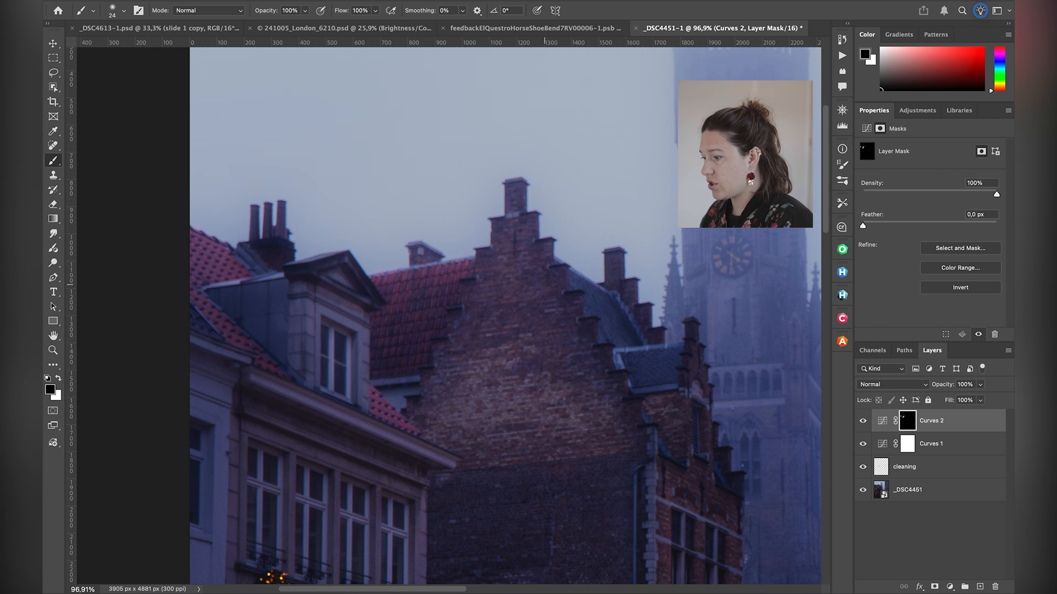
scroll(543, 285, down, 8)
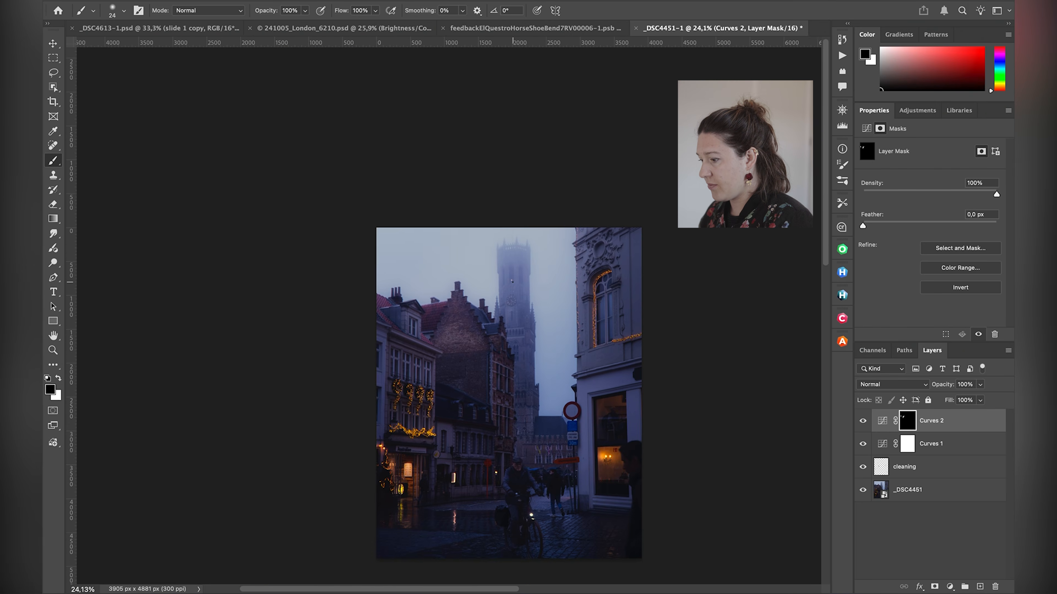
scroll(513, 282, down, 2)
click(862, 421)
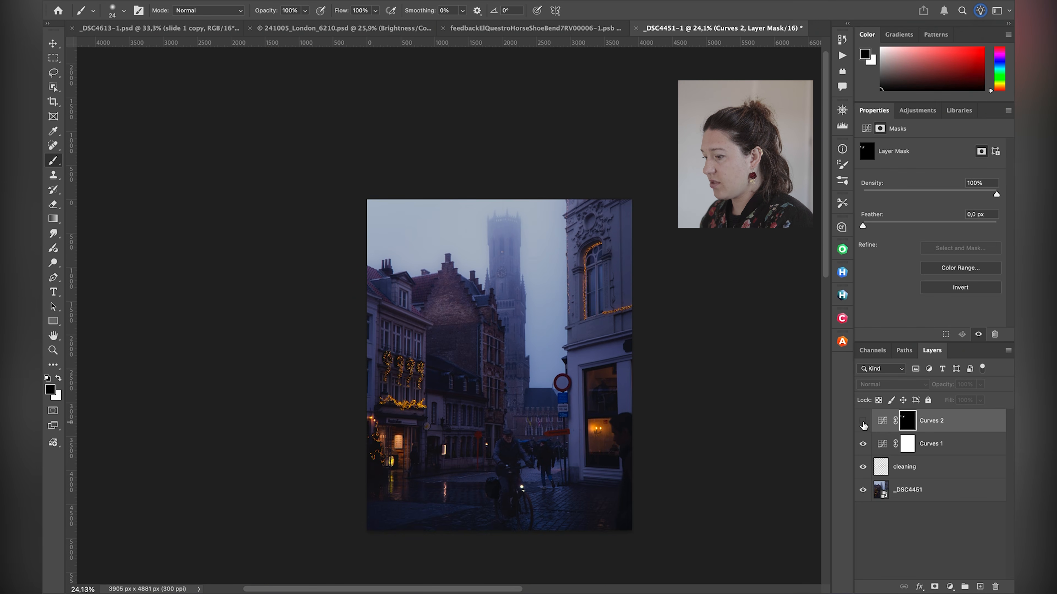
click(865, 424)
click(864, 422)
click(863, 423)
Step: Reset the Curves 2 adjustment and add a Red channel point at input 62, output 66
click(882, 420)
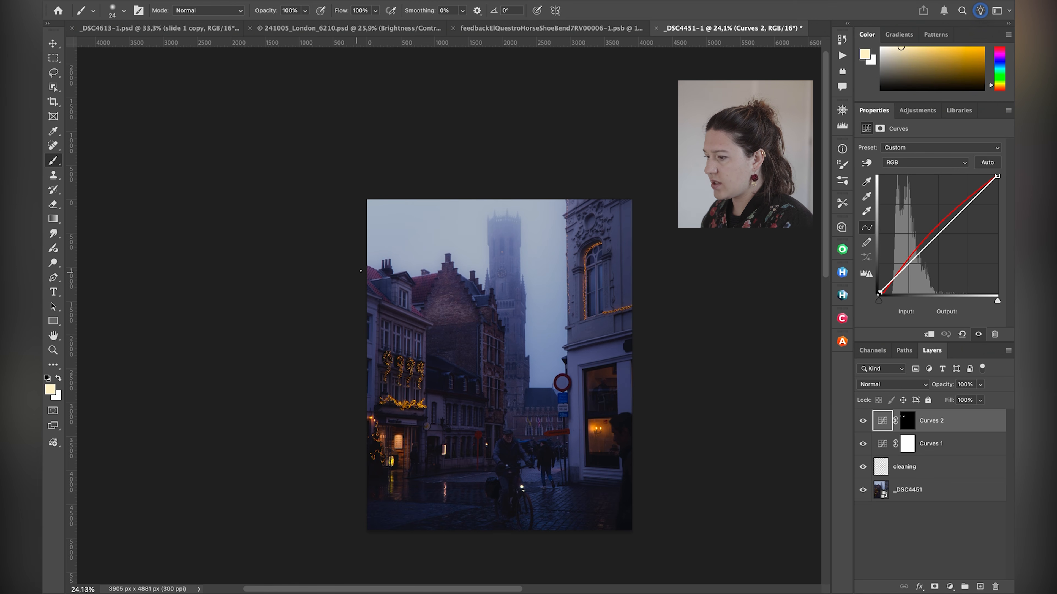
click(962, 335)
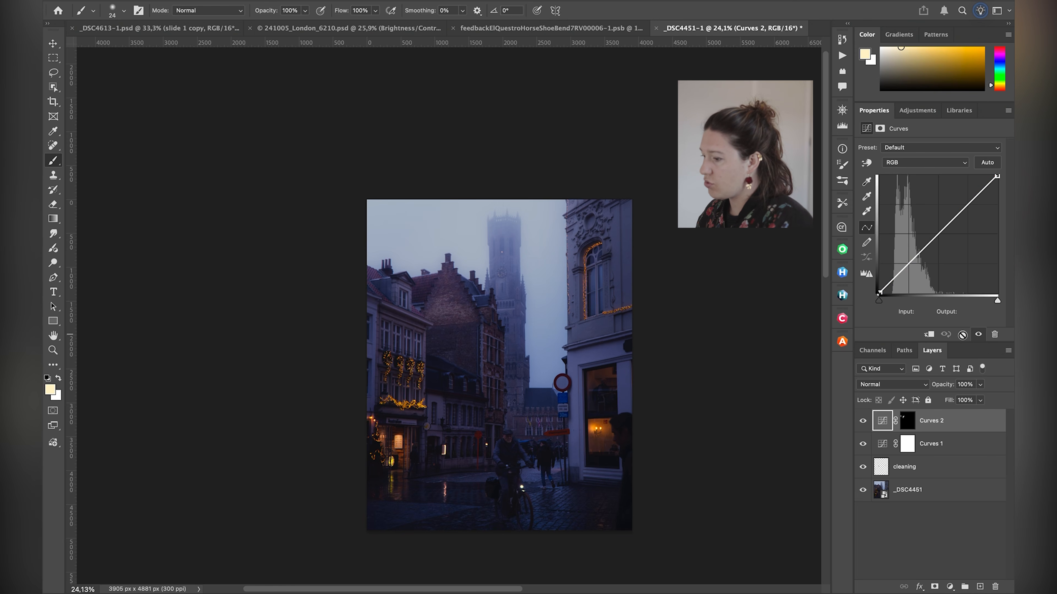
click(913, 162)
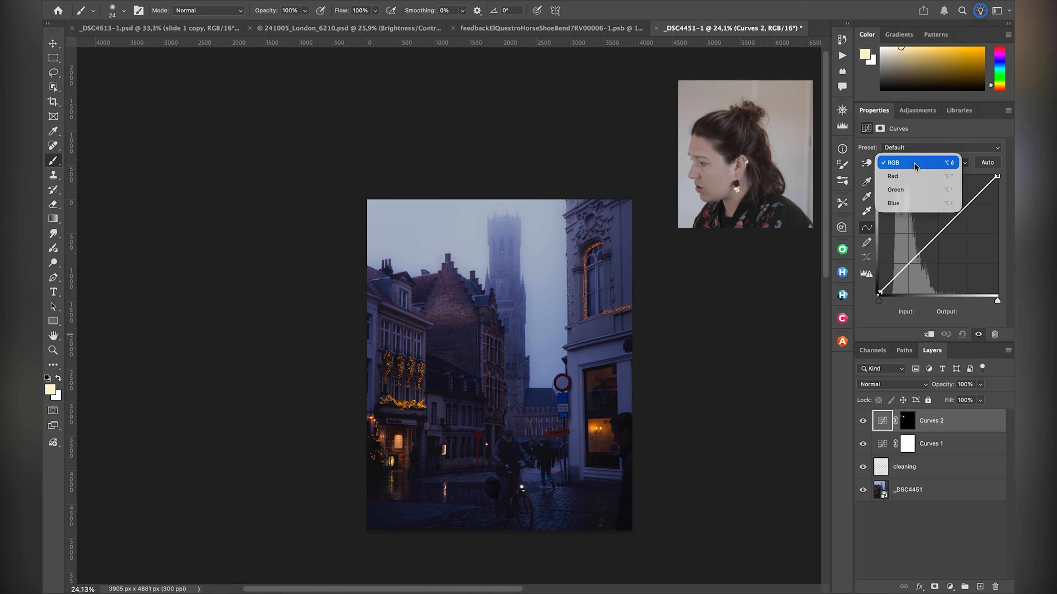
click(913, 176)
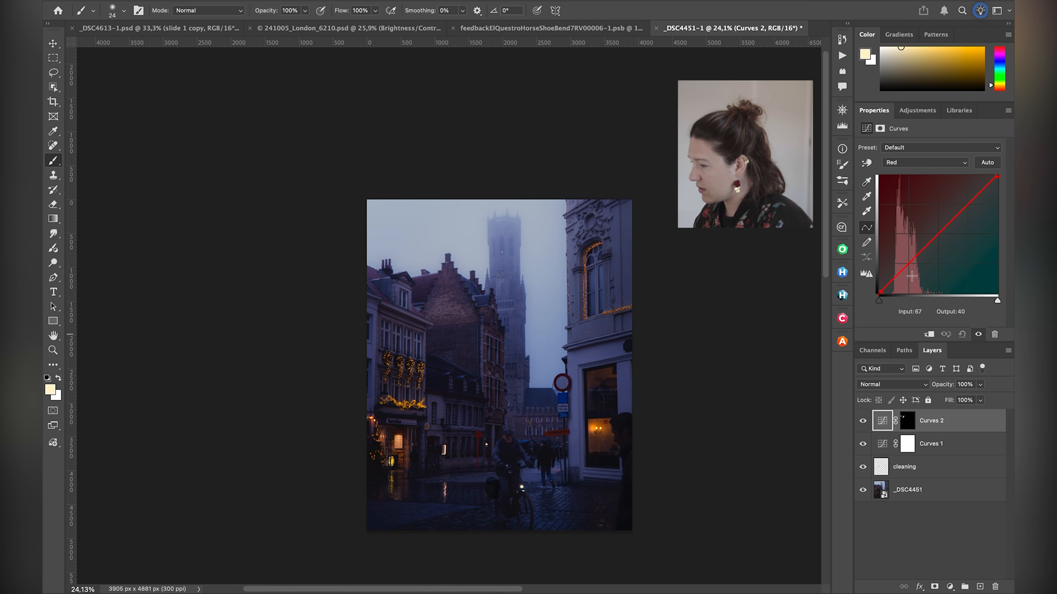
drag(907, 263, 908, 262)
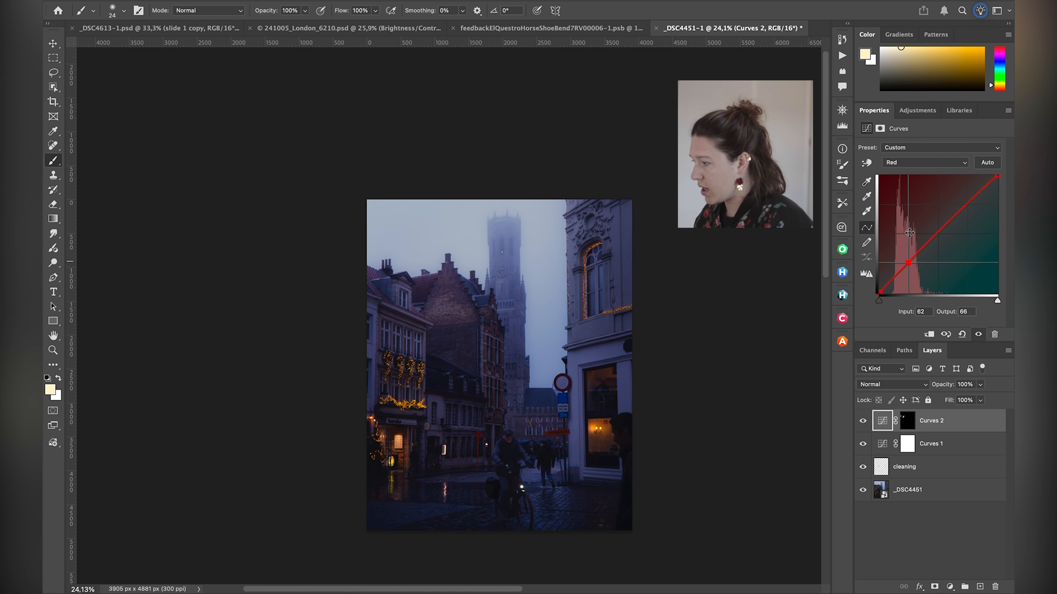
Step: Add a Blue channel point at input 68, output 58 and compare the image with Curves 2 hidden and shown
click(917, 167)
click(917, 192)
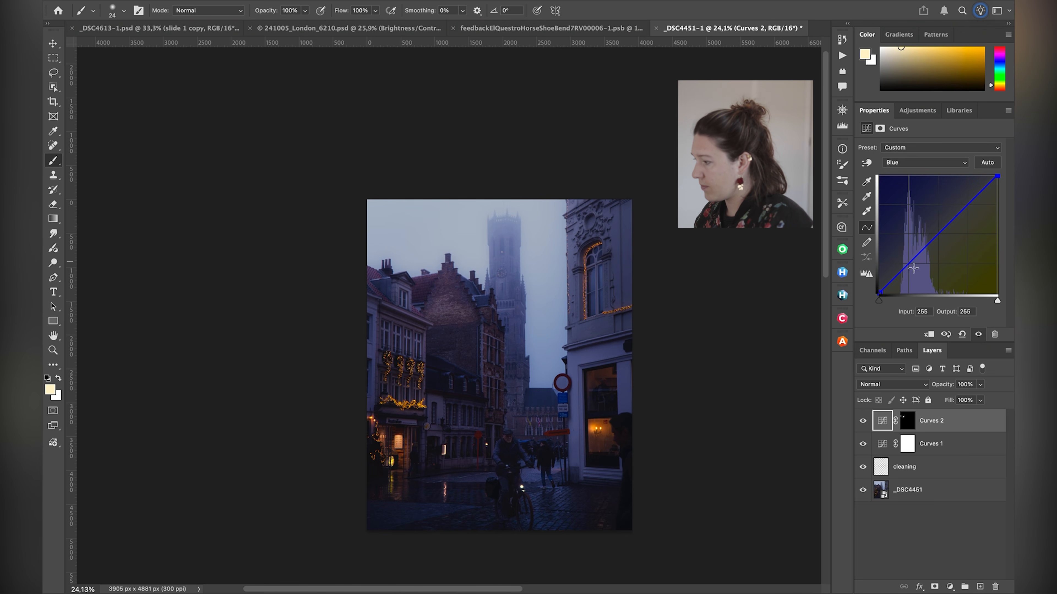
drag(907, 263, 910, 266)
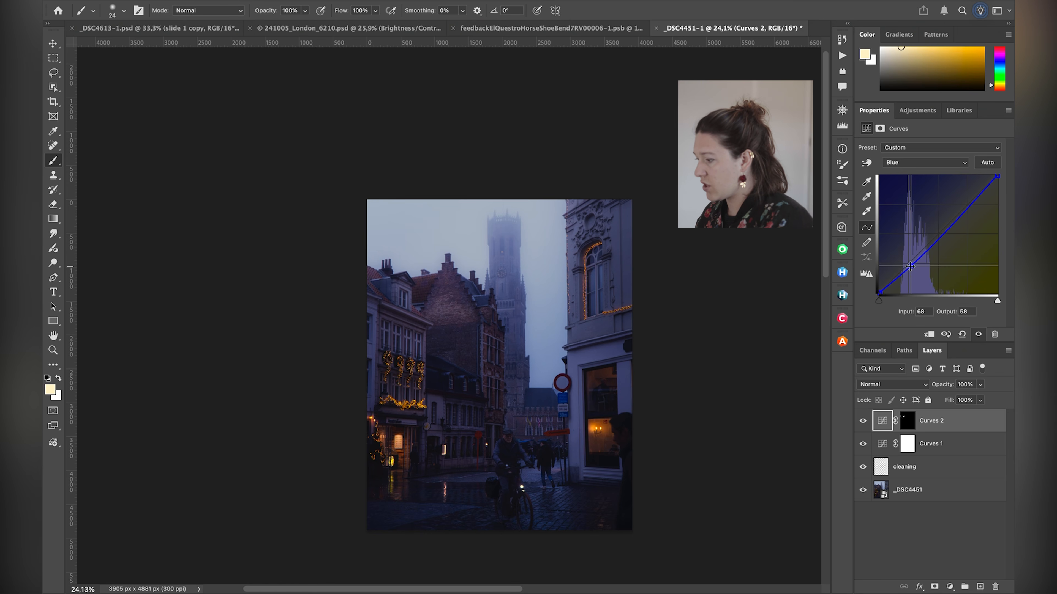
click(863, 422)
click(864, 421)
click(864, 422)
click(865, 421)
Step: Darken the roofs with a point on the RGB curve of Curves 2 at input 70, output 47
click(911, 162)
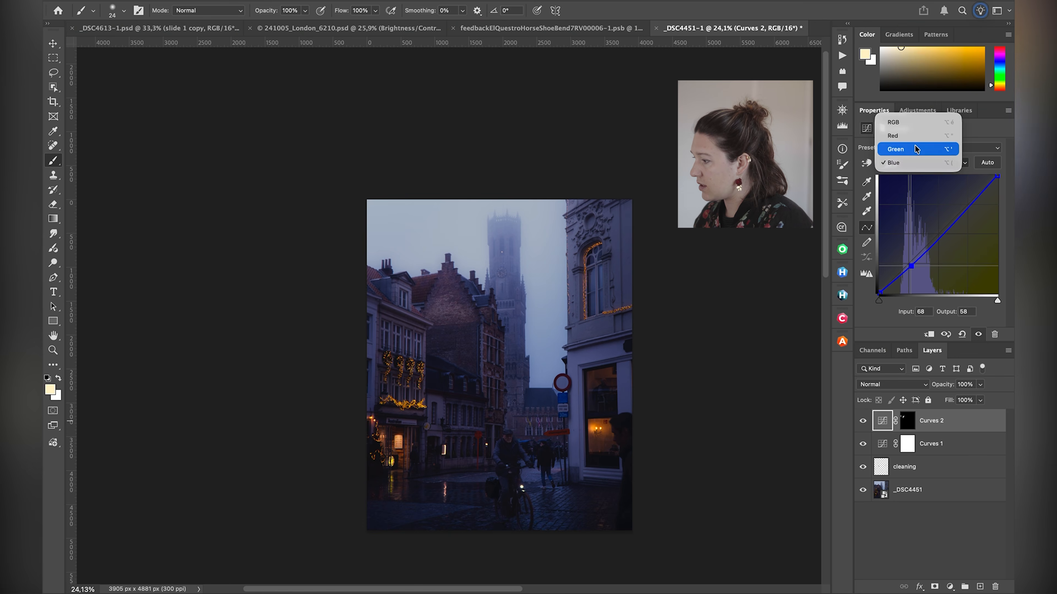
click(908, 122)
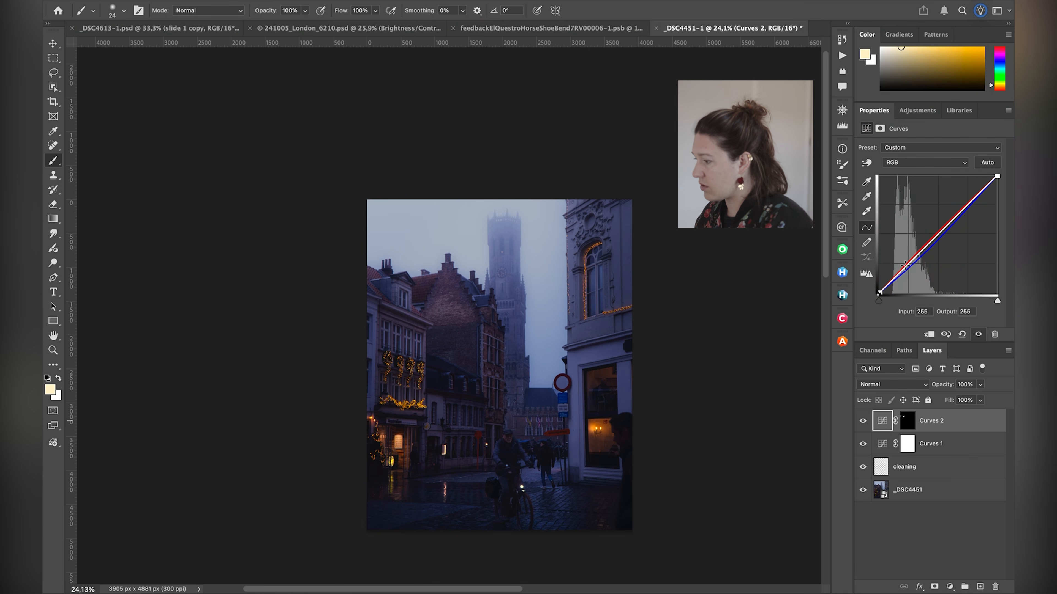
drag(907, 265, 911, 271)
Step: Inspect the Curves 2 mask on its own and touch up the missed roof tile areas with white
scroll(415, 320, up, 8)
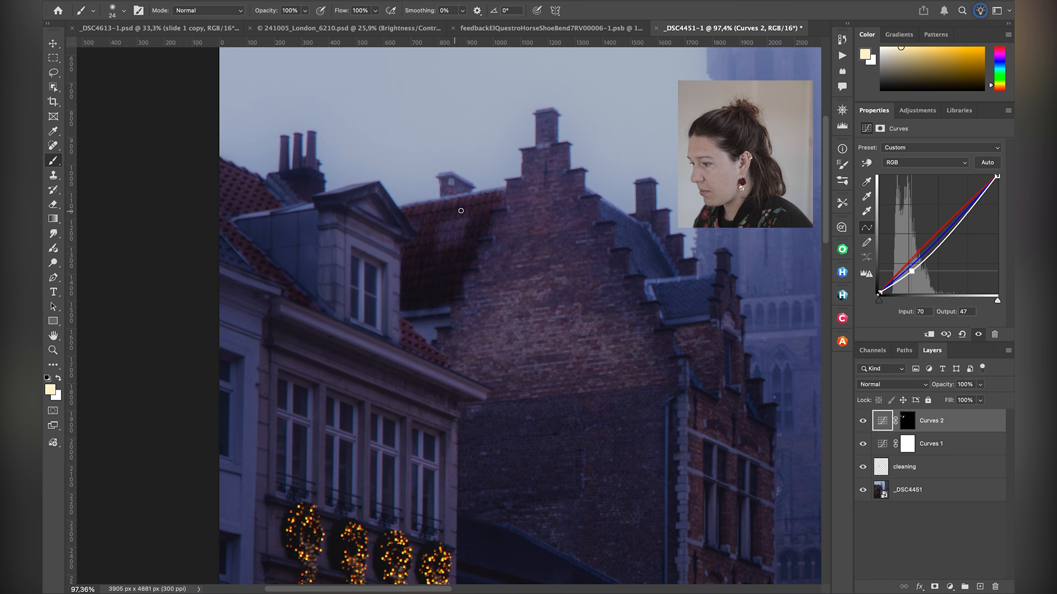
alt+click(908, 421)
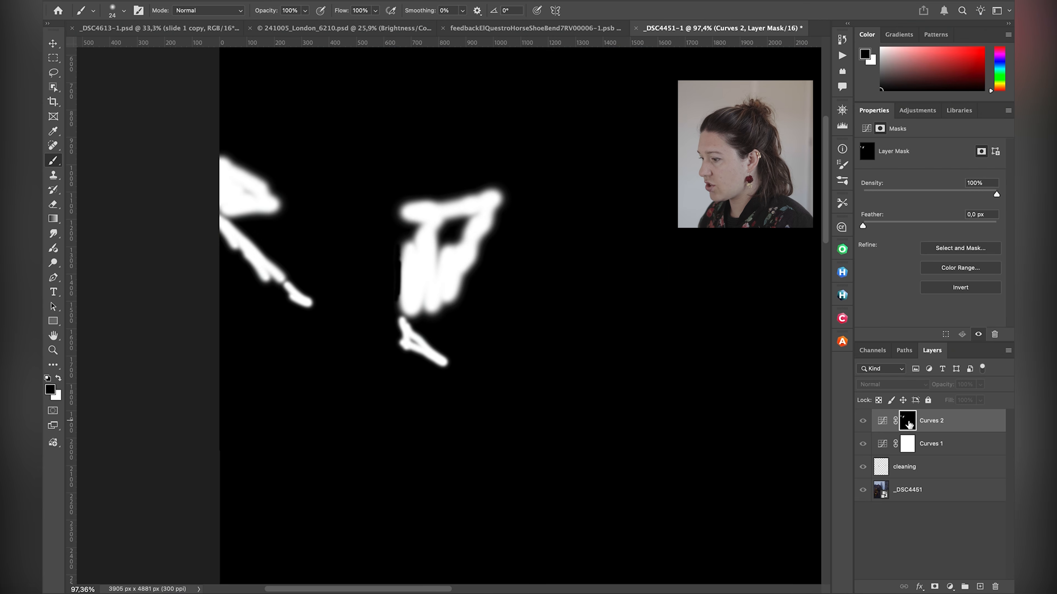
alt+click(907, 422)
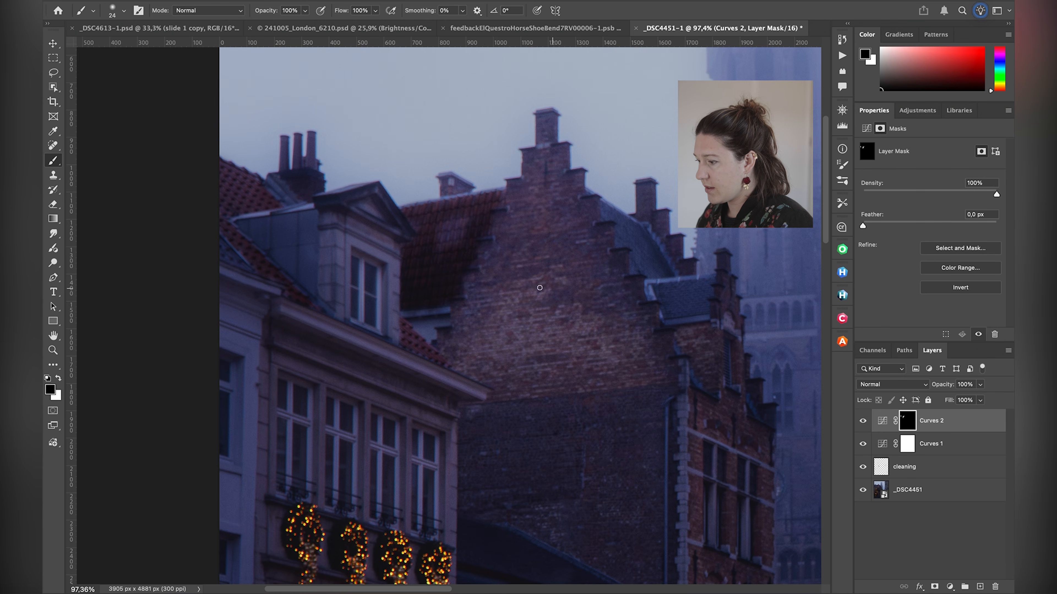
mouse_move(457, 225)
mouse_down()
mouse_move(451, 241)
mouse_move(447, 224)
mouse_move(415, 217)
mouse_up()
key(x)
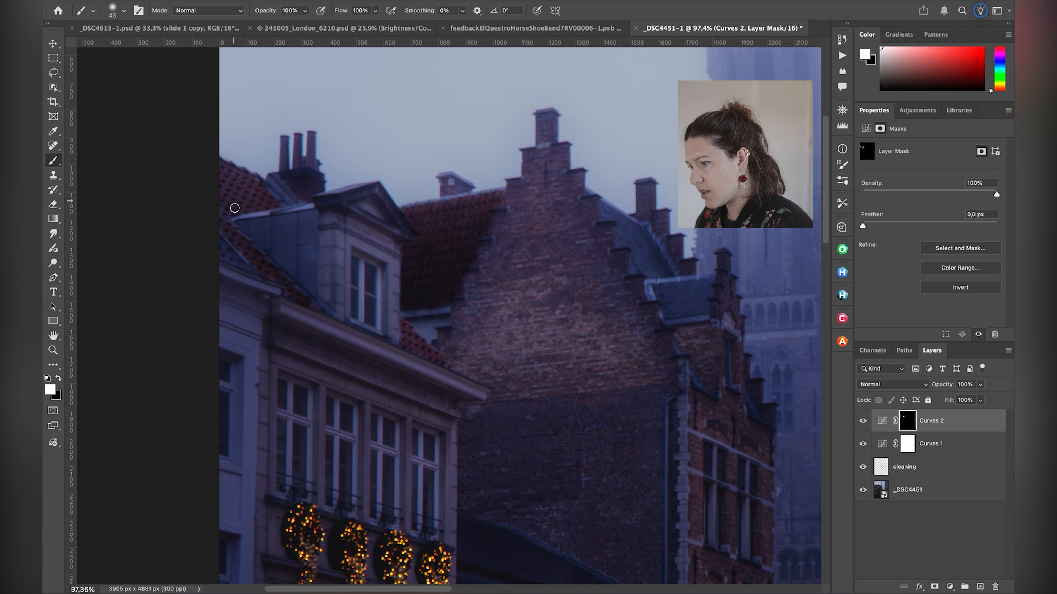
Step: Move the RGB curve point of Curves 2 to input 57, output 56
scroll(713, 323, down, 6)
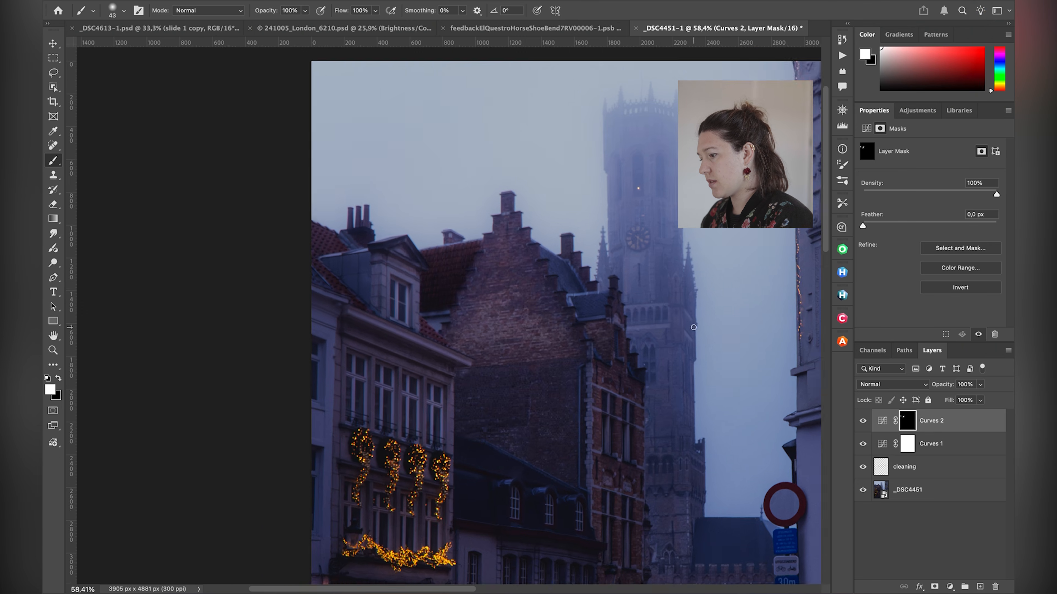
click(882, 421)
drag(910, 271, 906, 267)
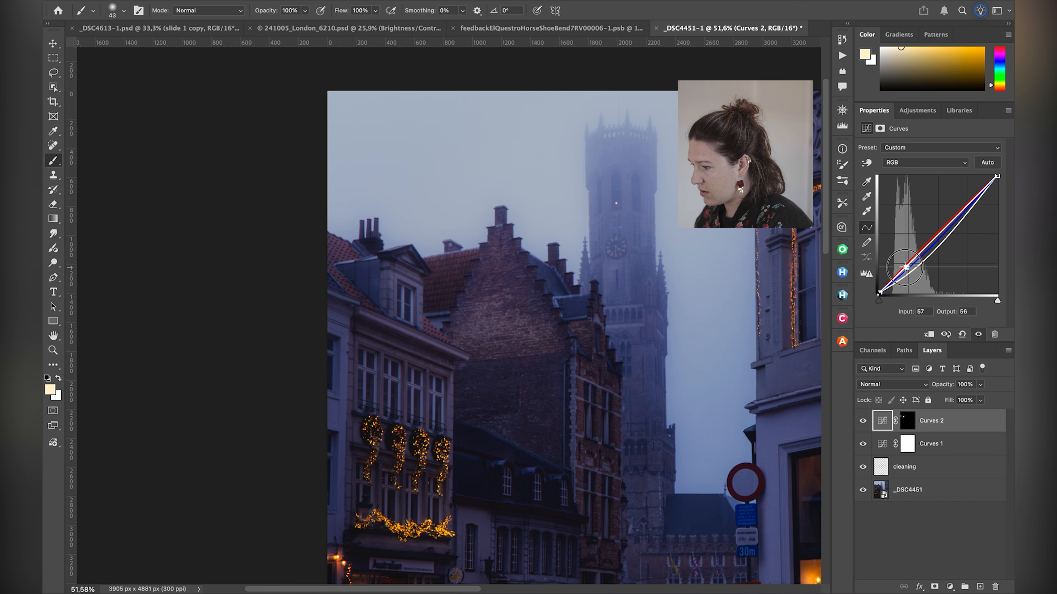
Step: Add an RGB curve point at input 175, output 194 in Curves 2 and compare the image with the layer hidden and shown
drag(965, 207, 959, 202)
scroll(653, 277, down, 5)
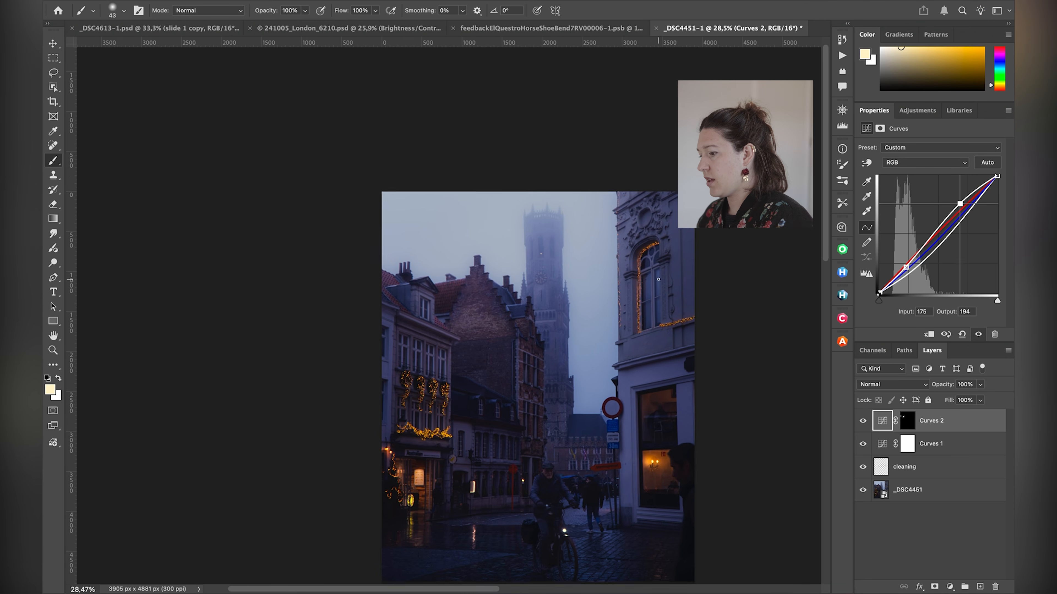
click(864, 422)
click(863, 422)
click(865, 422)
click(866, 422)
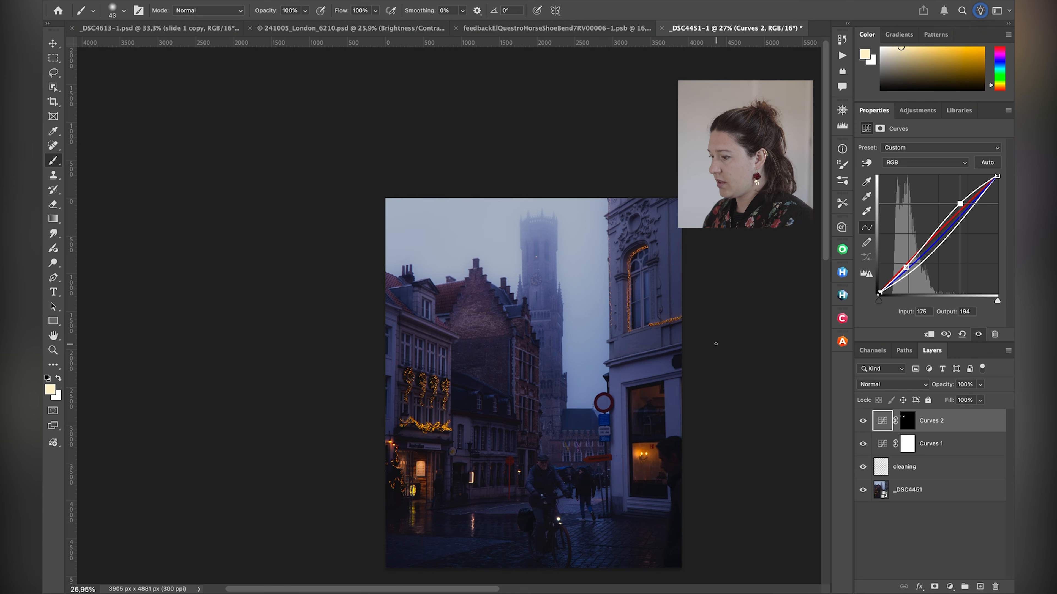
Step: Add a Color Balance adjustment layer above Curves 2 and make its adjustment settings active
scroll(715, 344, down, 2)
scroll(715, 344, right, 2)
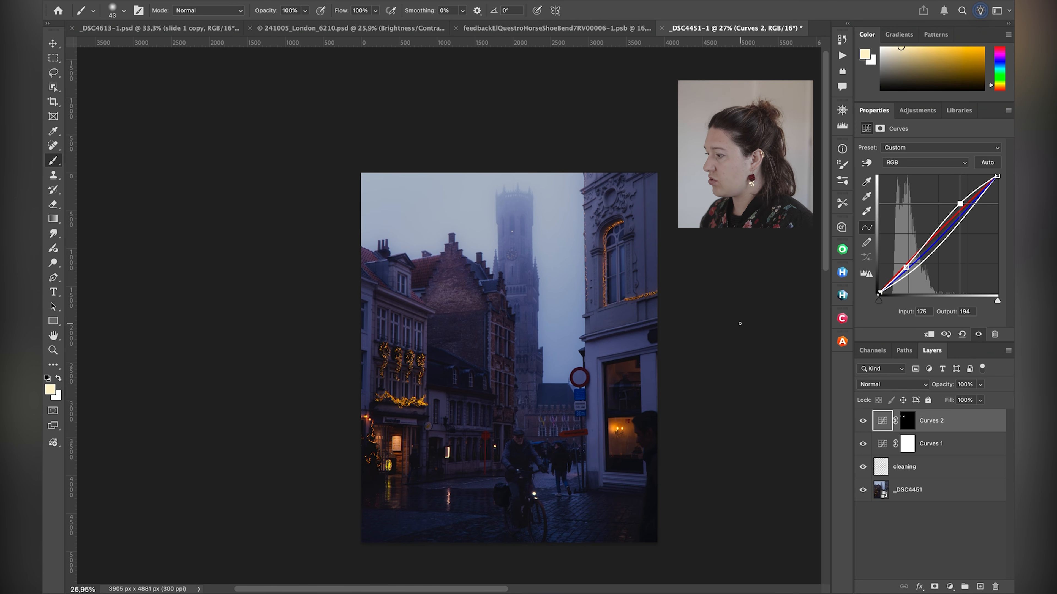
click(915, 163)
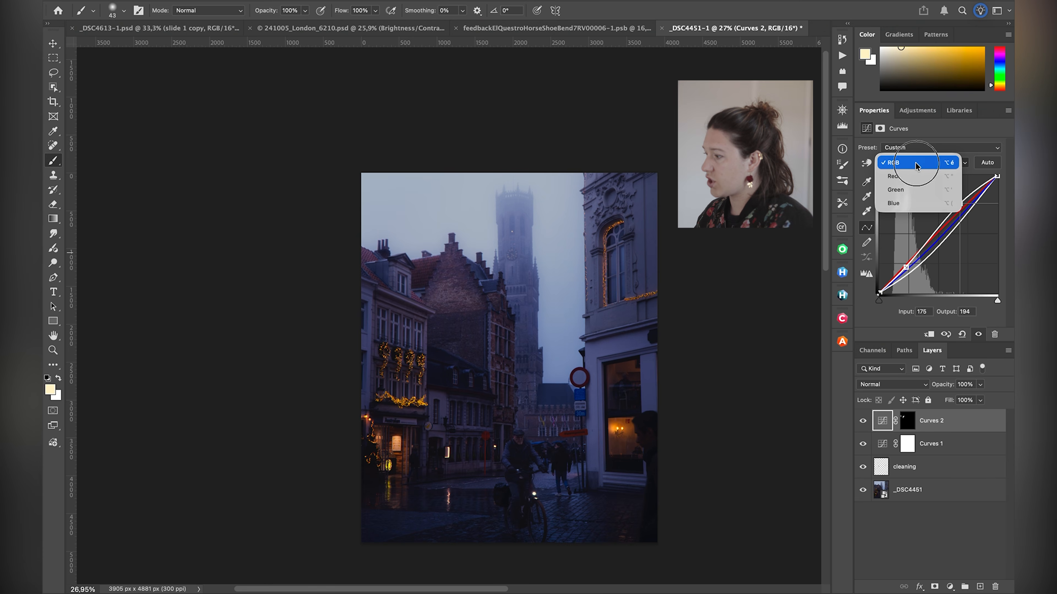
click(916, 163)
click(917, 110)
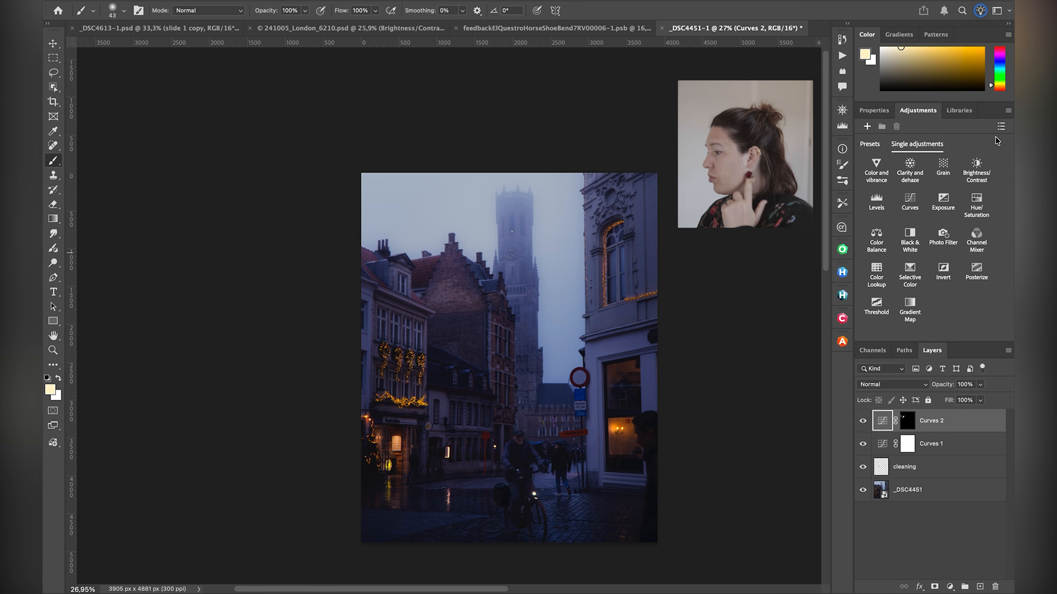
click(878, 236)
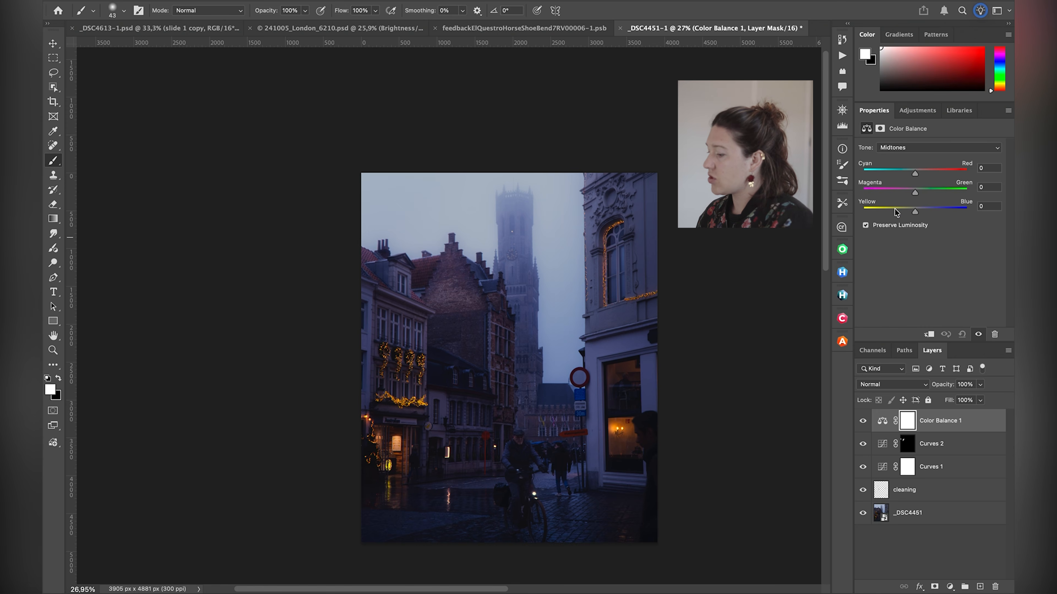
click(882, 422)
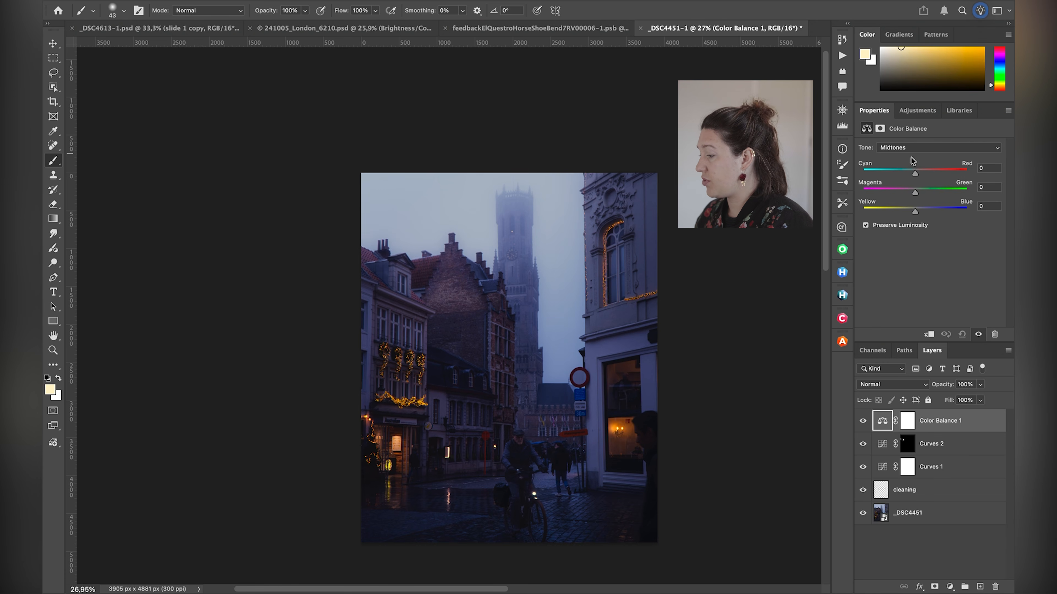
Step: Warm the highlights in Color Balance 1 by setting Cyan–Red to +12 and Yellow–Blue to -47
click(908, 149)
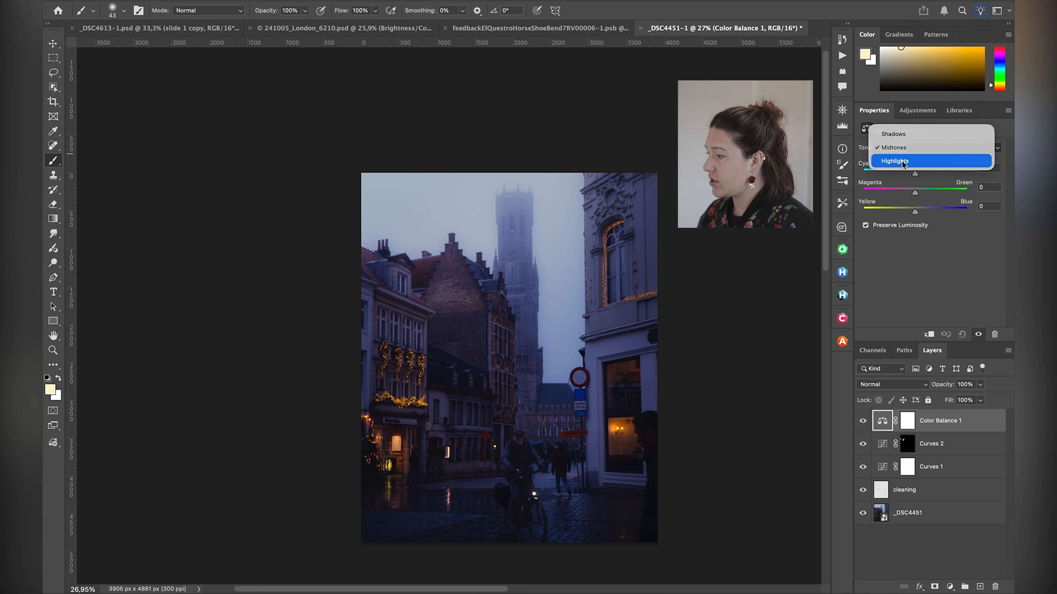
click(902, 161)
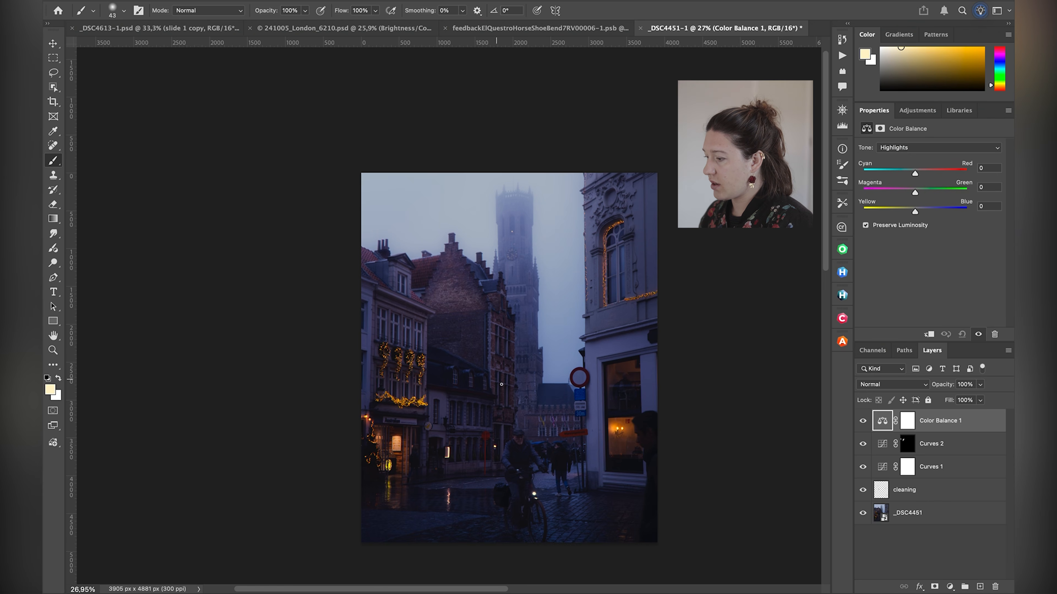
scroll(502, 384, up, 10)
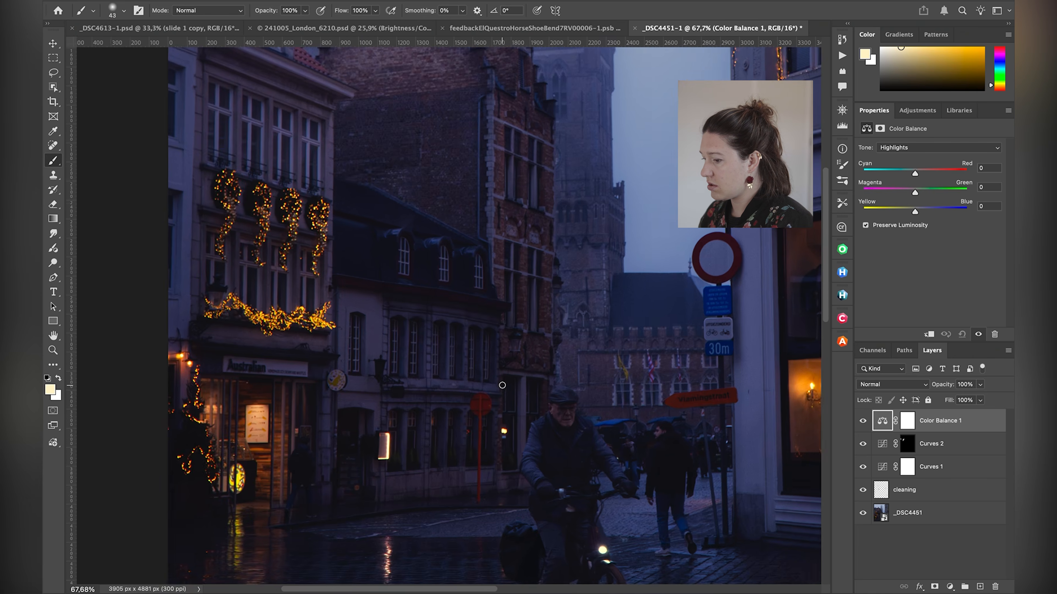
scroll(502, 385, down, 2)
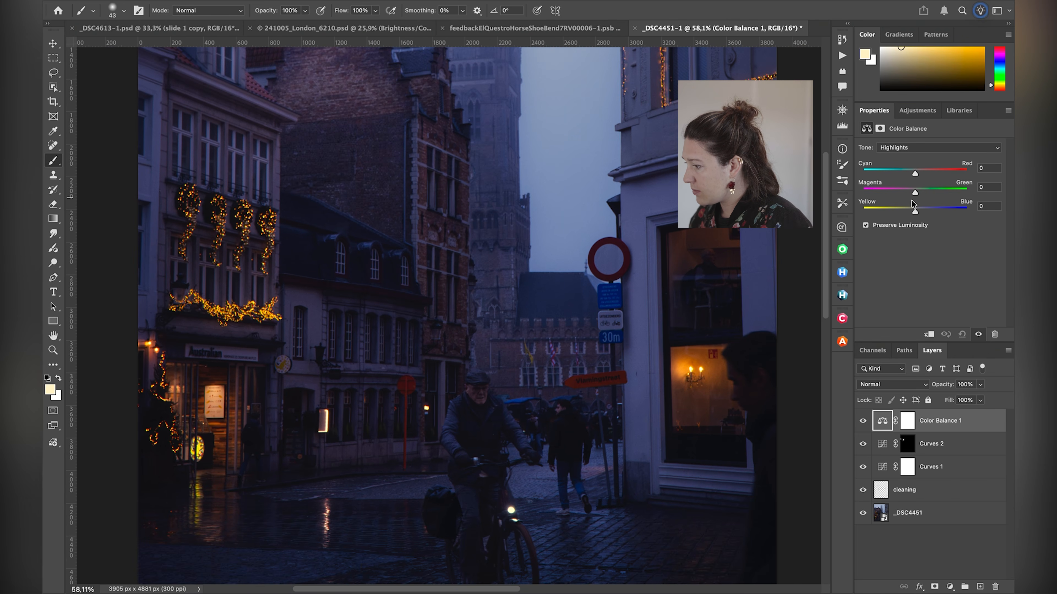
drag(915, 213, 895, 212)
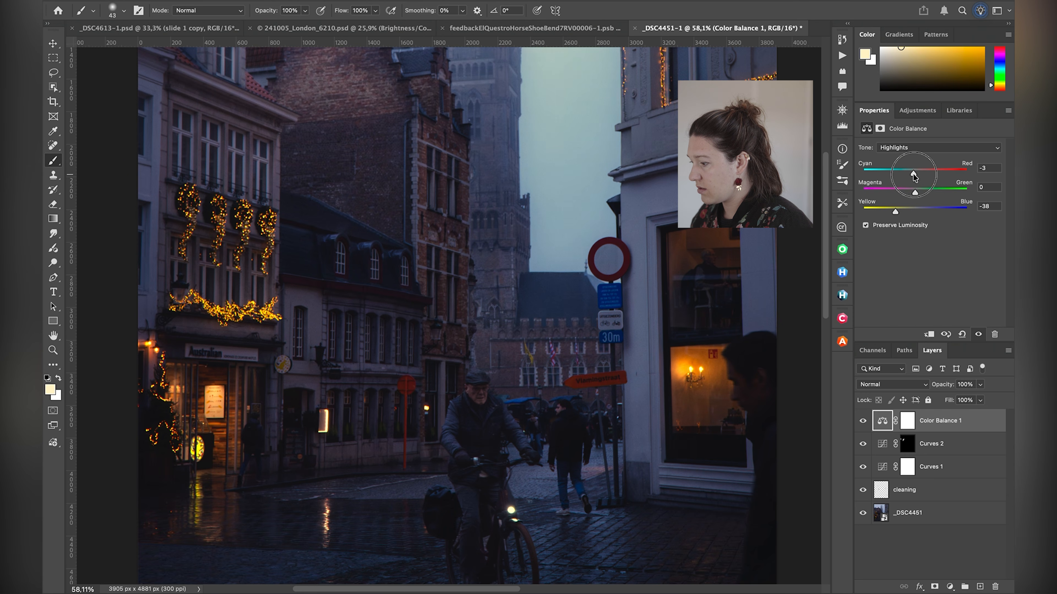
drag(929, 176, 918, 177)
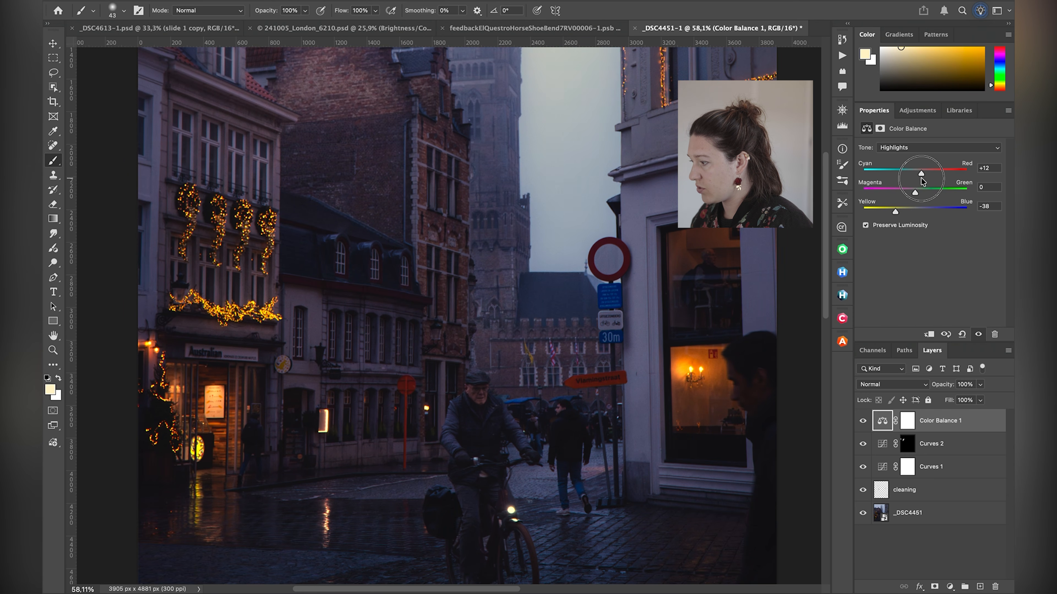
drag(895, 211, 890, 212)
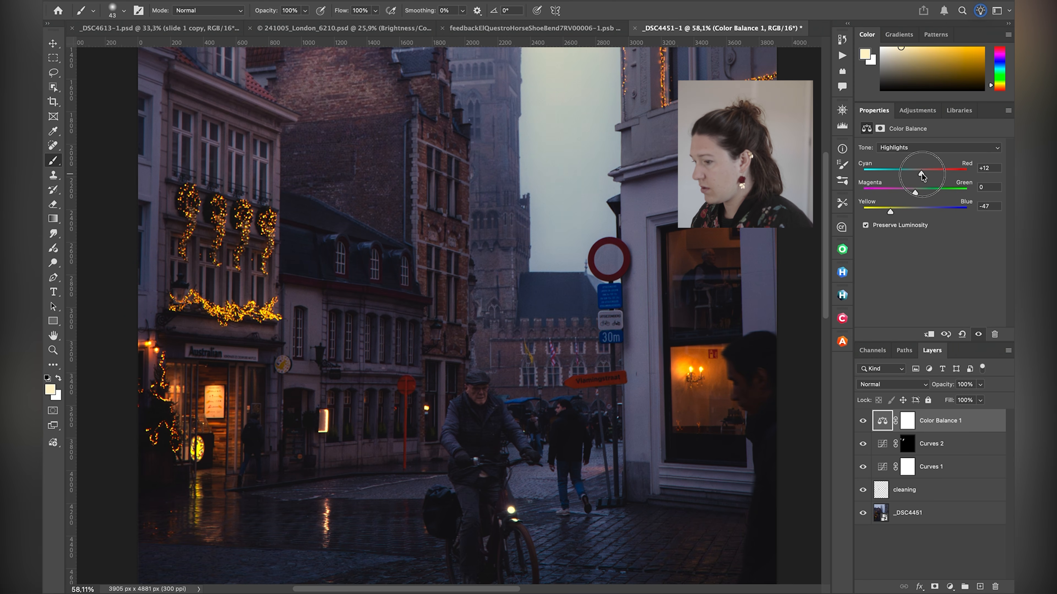
Step: Invert the Color Balance 1 mask to black and paint white over the lit window of the corner building
click(908, 423)
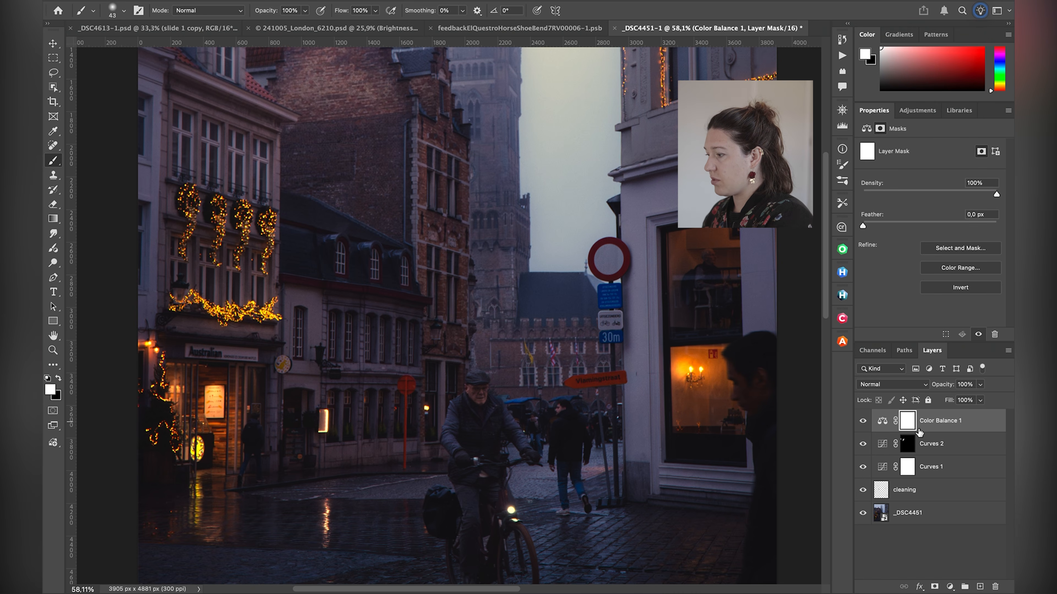
key(ctrl+i)
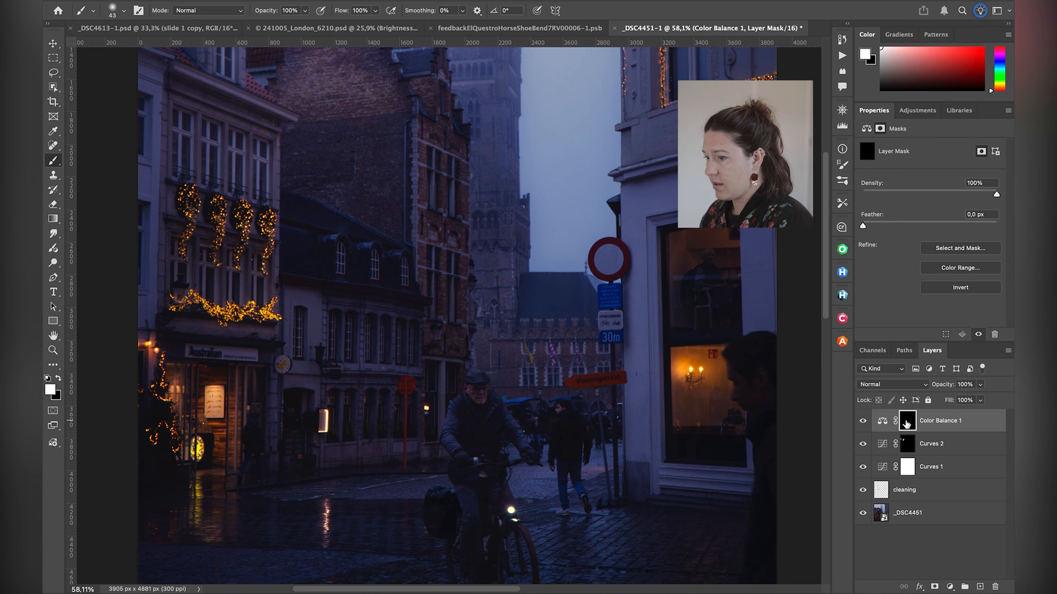
mouse_move(707, 383)
mouse_down()
mouse_move(762, 392)
mouse_move(699, 375)
mouse_move(703, 404)
mouse_up()
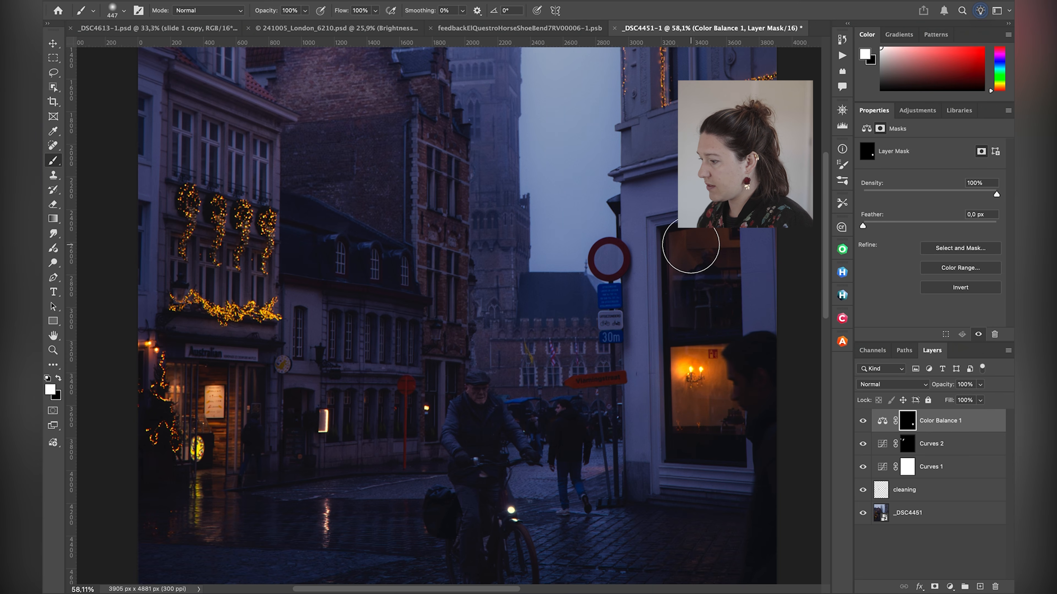
Step: Paint white on the mask over the four hanging light decorations and the garland on the shop facade
mouse_move(226, 208)
mouse_down()
mouse_move(186, 207)
mouse_move(186, 196)
mouse_move(186, 250)
mouse_up()
mouse_move(233, 212)
mouse_down()
mouse_move(221, 211)
mouse_move(217, 260)
mouse_up()
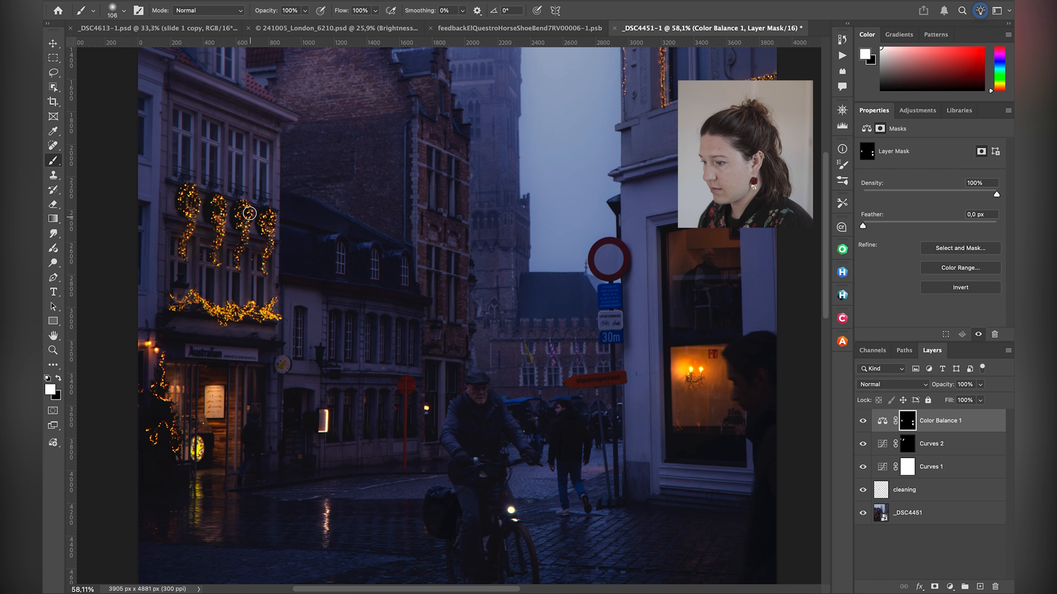
drag(242, 211, 243, 256)
drag(269, 212, 270, 258)
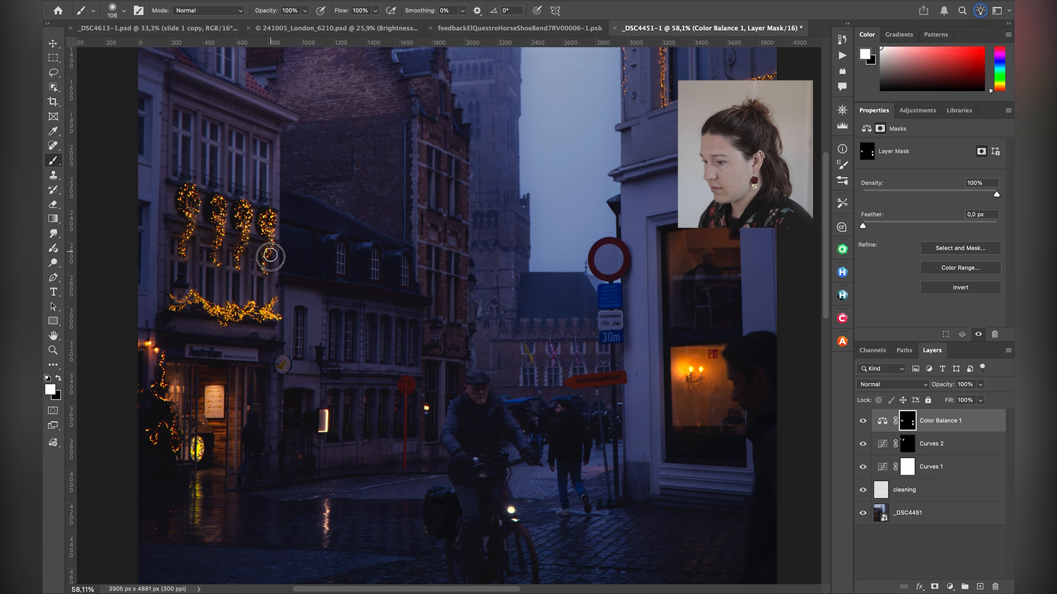
mouse_move(178, 308)
mouse_down()
mouse_move(205, 300)
mouse_move(222, 319)
mouse_move(287, 314)
mouse_up()
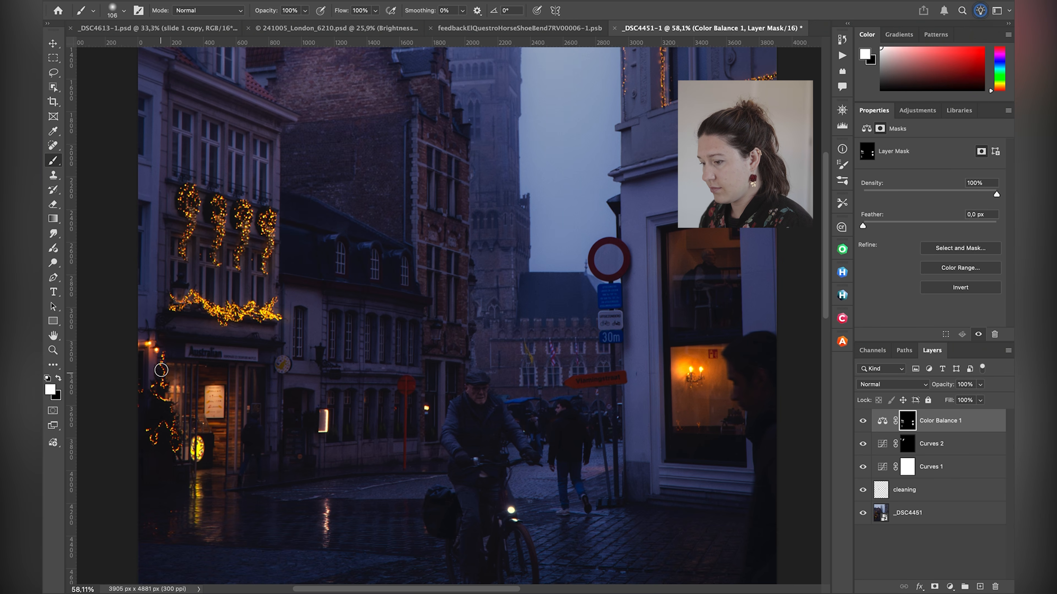
Step: Paint white on the mask over the Christmas tree lights, the lit sign, its street reflection and the bicycle headlight
mouse_move(142, 350)
mouse_down()
mouse_move(155, 346)
mouse_move(176, 372)
mouse_move(155, 374)
mouse_move(161, 390)
mouse_up()
drag(167, 456, 169, 448)
mouse_move(357, 451)
mouse_down()
mouse_move(334, 450)
mouse_move(326, 419)
mouse_move(335, 419)
mouse_move(324, 431)
mouse_up()
drag(327, 500, 332, 551)
drag(513, 515, 514, 524)
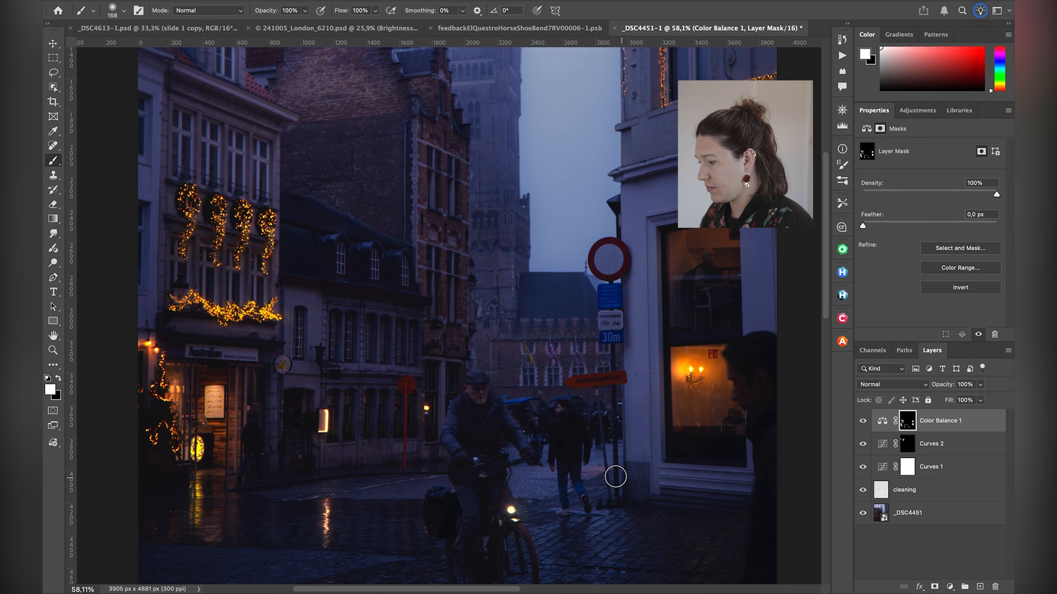
Step: Paint white on the mask over the small tower light and the string lights around the arched window
scroll(639, 431, down, 1)
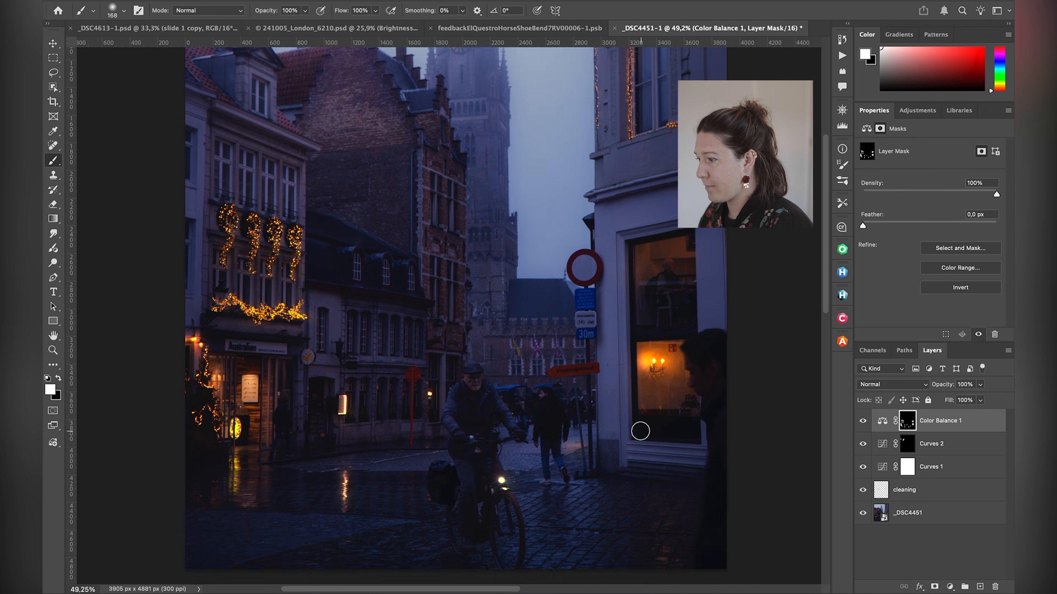
scroll(615, 404, up, 3)
key(])
click(444, 184)
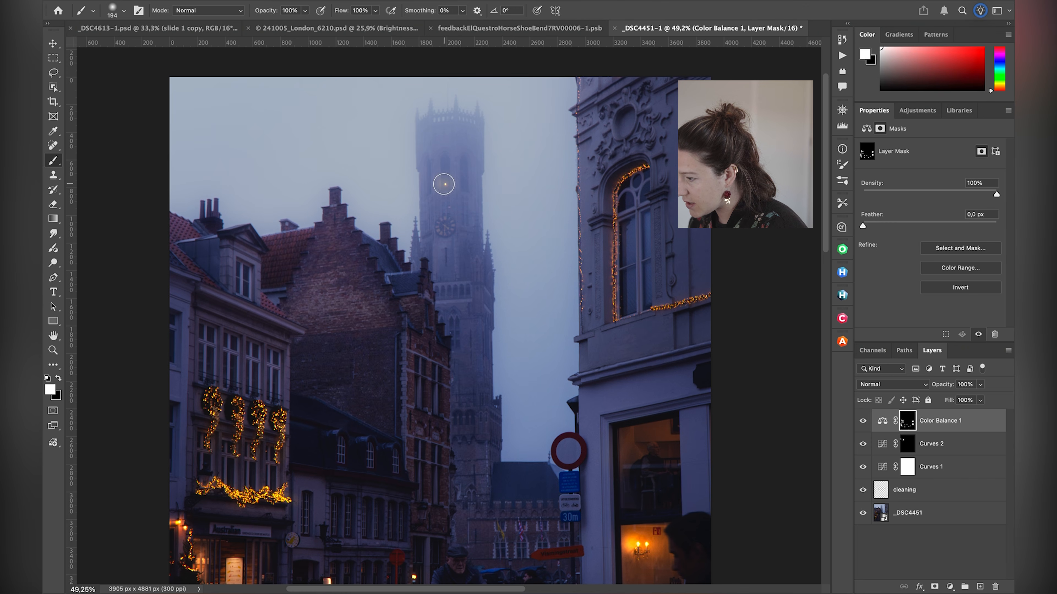
key(super+z)
drag(454, 189, 436, 189)
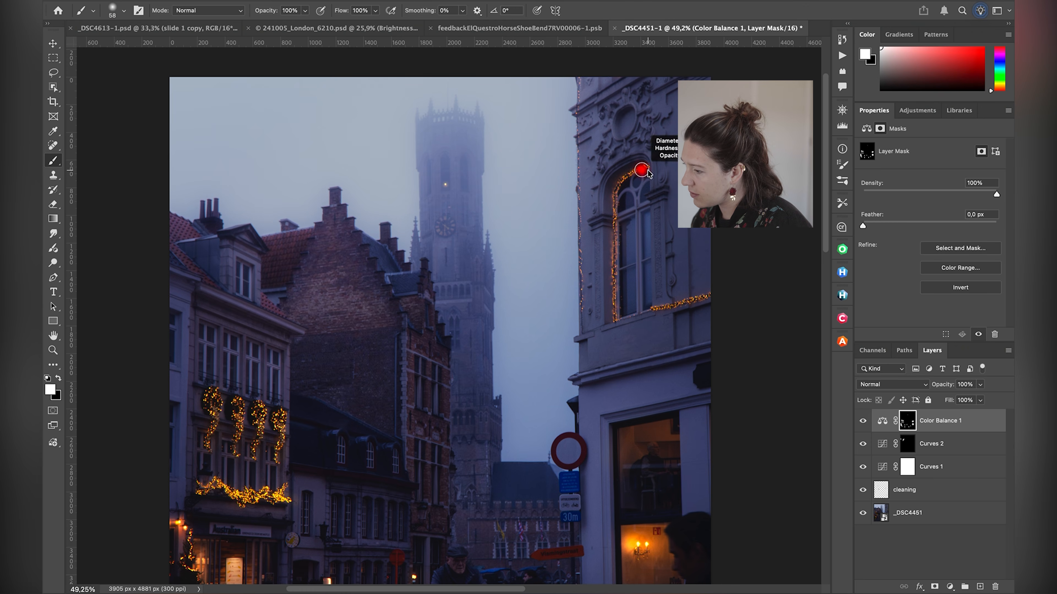
mouse_move(635, 170)
mouse_down()
mouse_move(618, 188)
mouse_move(614, 296)
mouse_move(661, 310)
mouse_move(707, 299)
mouse_move(644, 309)
mouse_up()
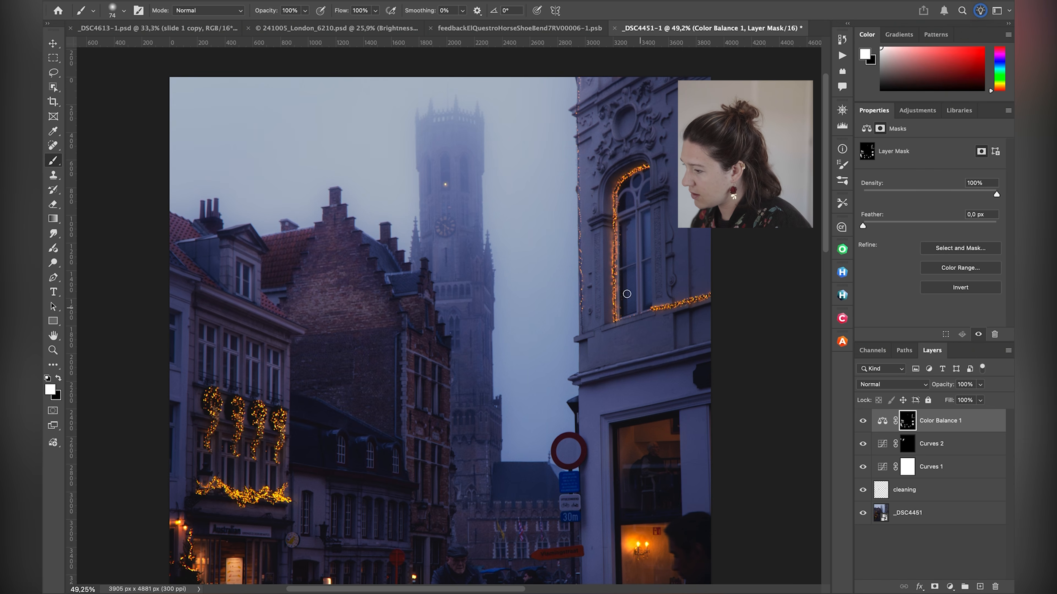
Step: Paint white on the mask over the lower part of the string lights along the building's corner, using a small brush
drag(583, 87, 578, 105)
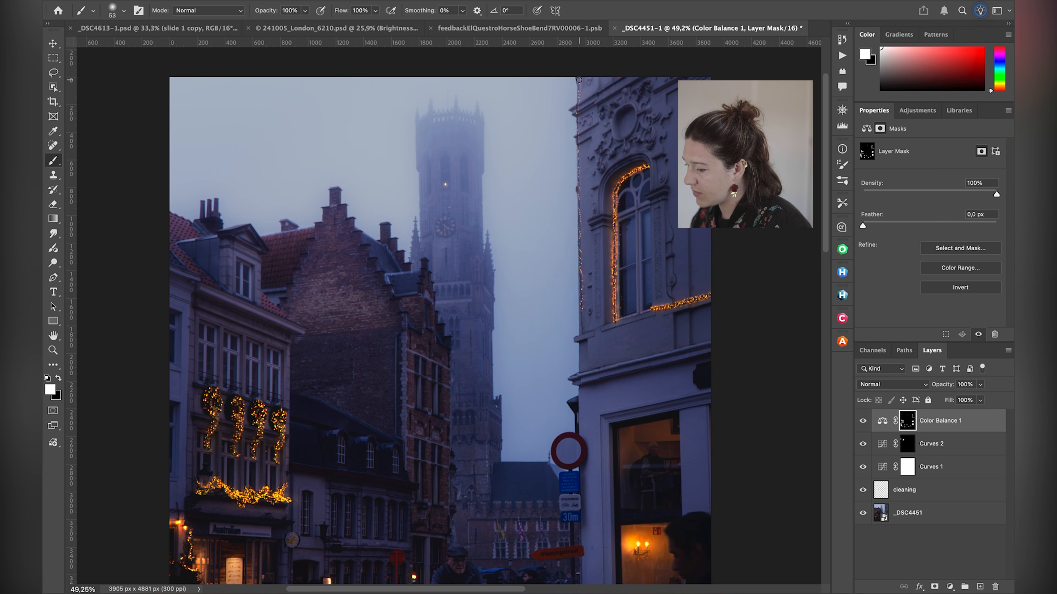
scroll(579, 92, up, 5)
scroll(578, 101, right, 5)
scroll(498, 365, up, 5)
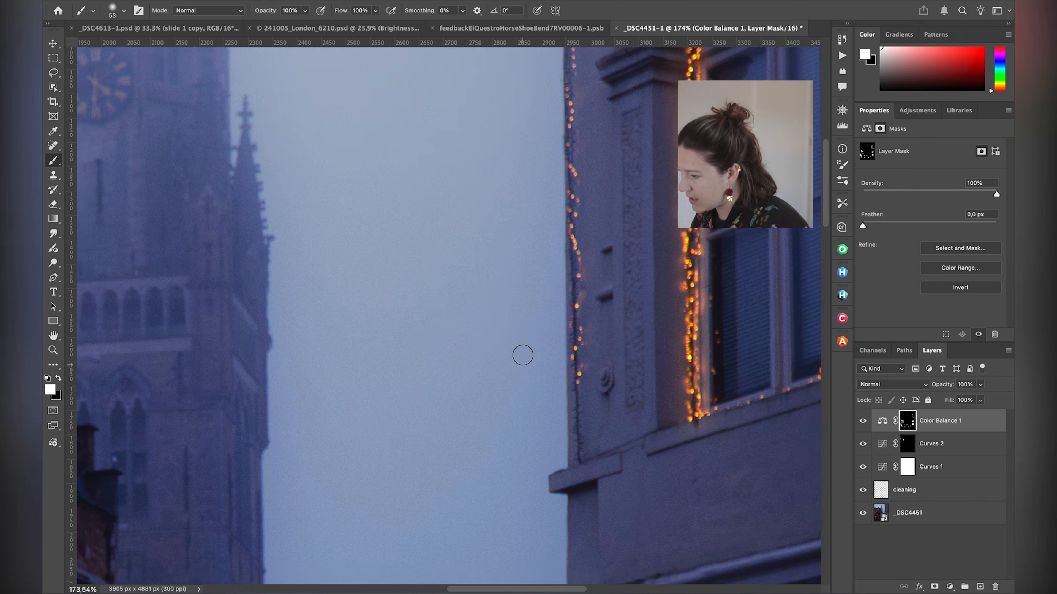
scroll(522, 354, up, 1)
drag(587, 378, 584, 378)
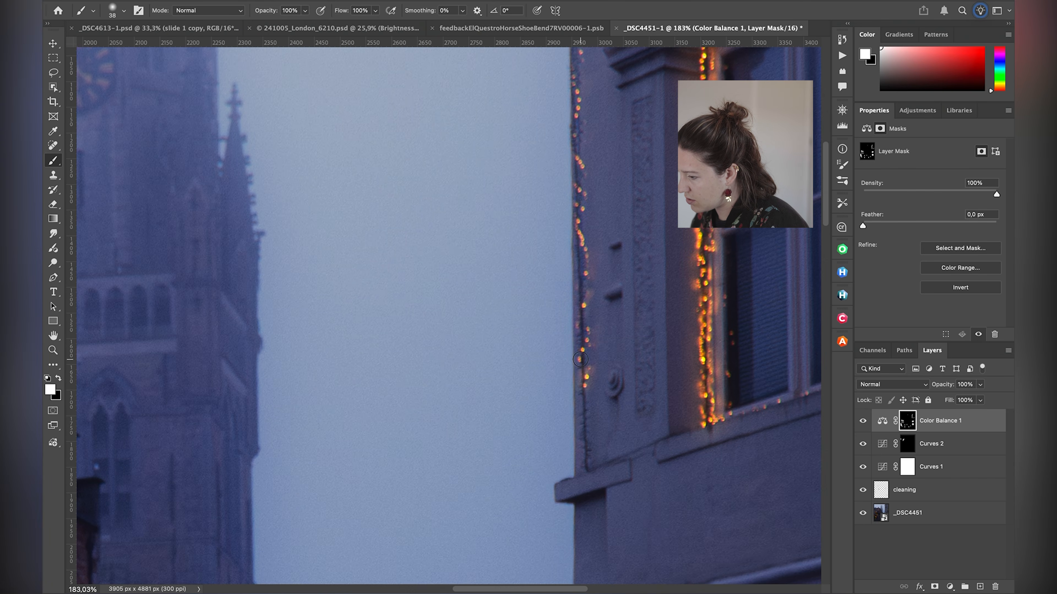
mouse_move(589, 298)
mouse_down()
mouse_move(582, 306)
mouse_move(583, 246)
mouse_move(571, 224)
mouse_move(578, 160)
mouse_move(601, 176)
mouse_up()
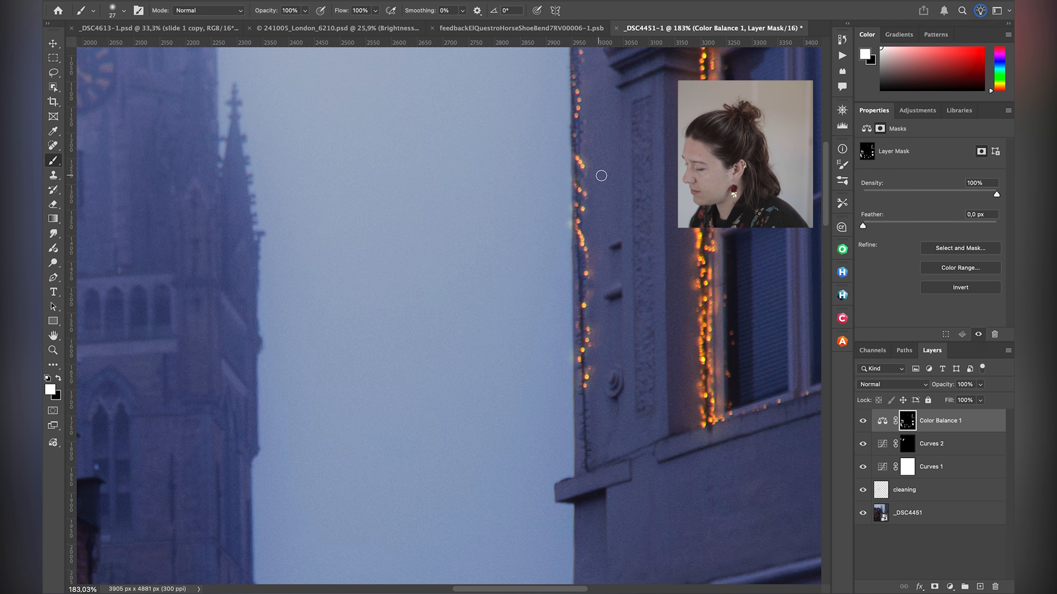
Step: Continue painting white on the mask over the upper part of the corner string lights with a 27 px brush
scroll(601, 175, up, 10)
scroll(601, 175, right, 4)
mouse_move(486, 340)
mouse_down()
mouse_move(496, 317)
mouse_move(487, 210)
mouse_move(506, 260)
mouse_up()
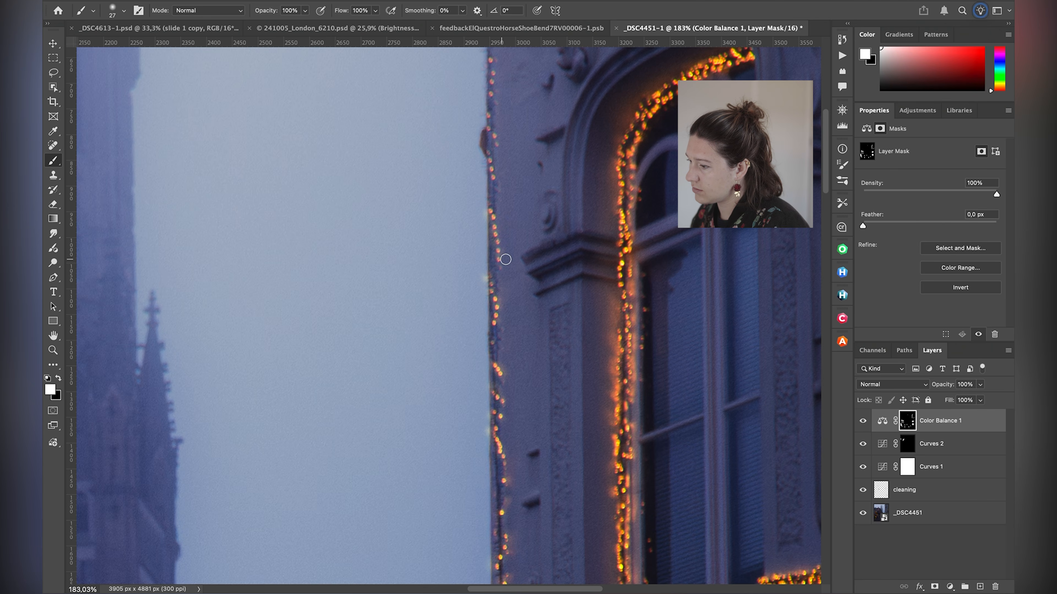
scroll(505, 259, up, 8)
scroll(505, 260, right, 2)
drag(466, 320, 470, 346)
drag(466, 290, 469, 238)
scroll(469, 224, up, 5)
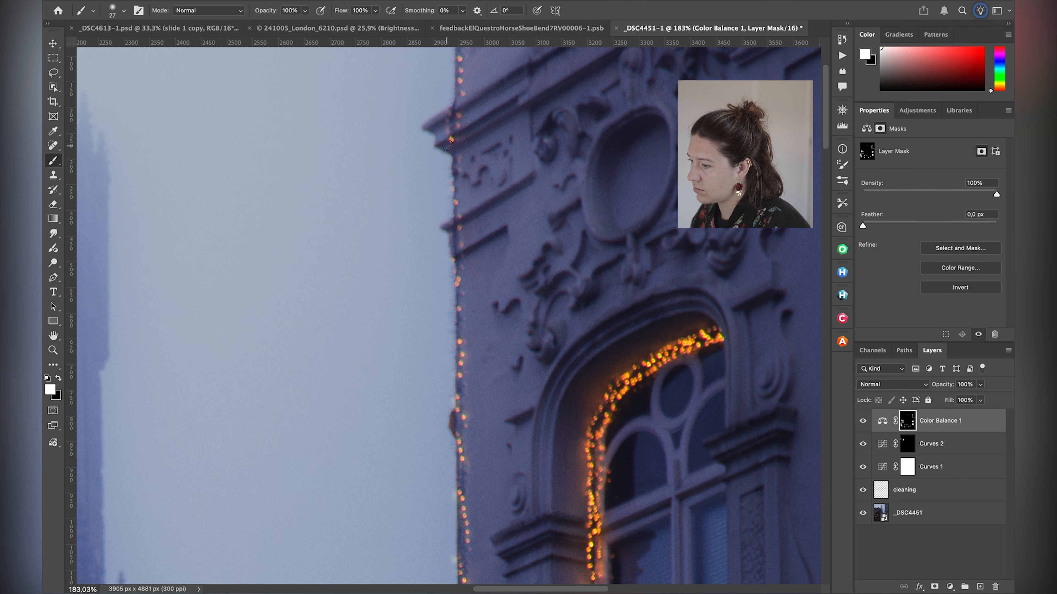
Step: Compare the whole image with Color Balance 1 repeatedly hidden and shown
scroll(457, 116, down, 8)
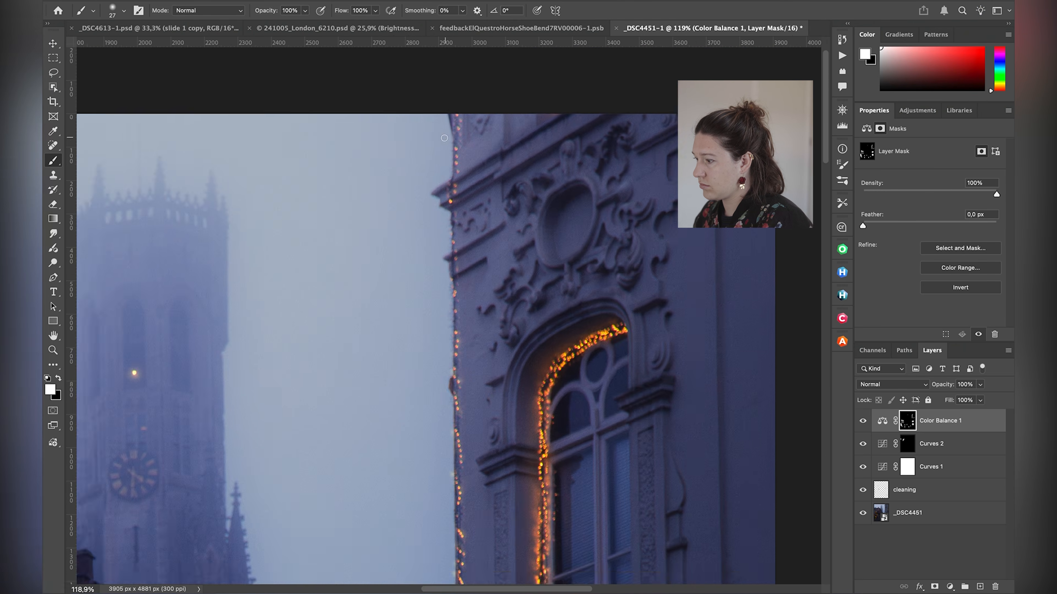
scroll(431, 151, down, 4)
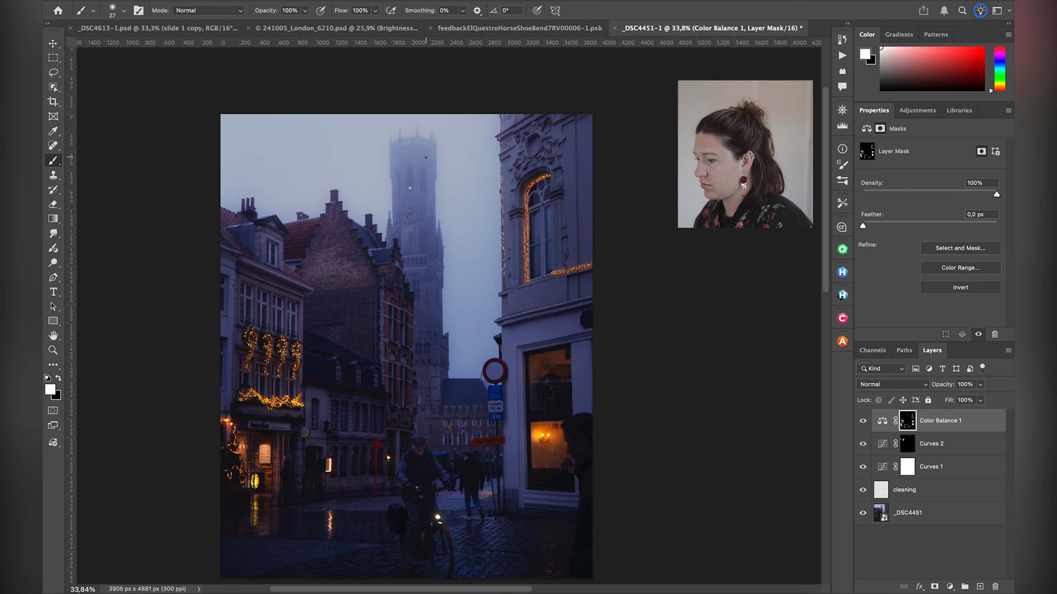
click(864, 422)
click(865, 423)
click(865, 426)
click(865, 424)
click(865, 424)
click(866, 425)
click(866, 425)
click(865, 427)
click(865, 426)
click(866, 426)
click(866, 425)
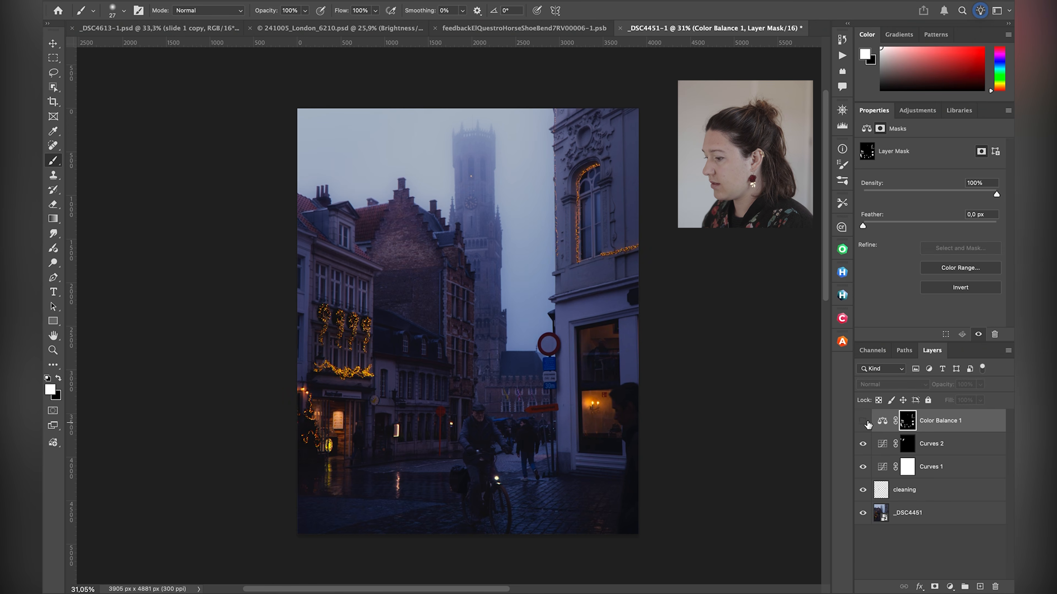
Step: Compare the photo with Color Balance 1, Curves 2 and Curves 1 repeatedly hidden and shown together
shift+click(938, 469)
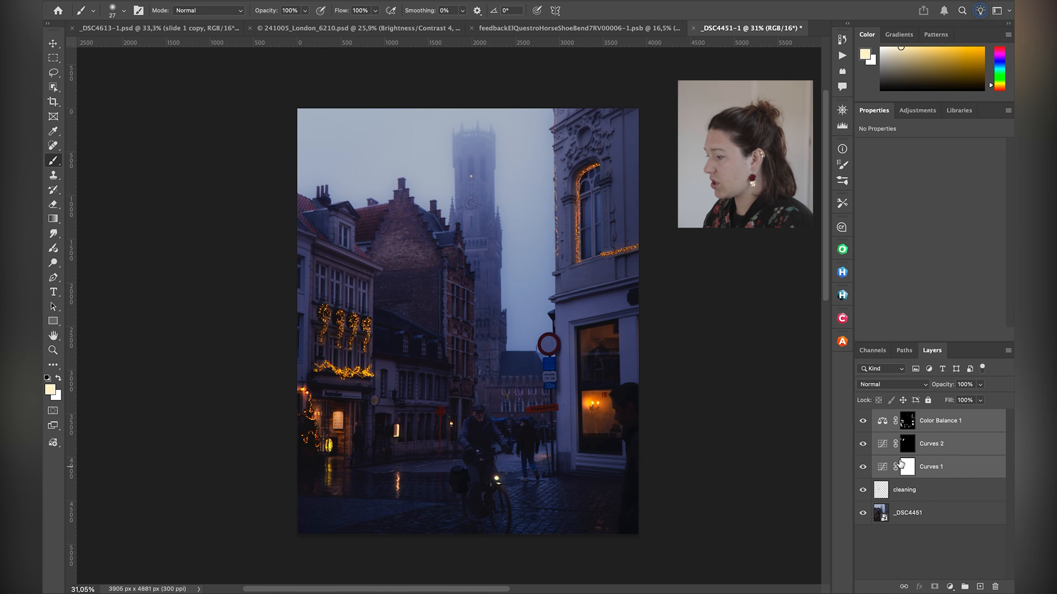
key(ctrl+comma)
key(ctrl+comma)
key(ctrl+comma)
key(ctrl+comma)
key(ctrl+comma)
key(ctrl+comma)
key(ctrl+comma)
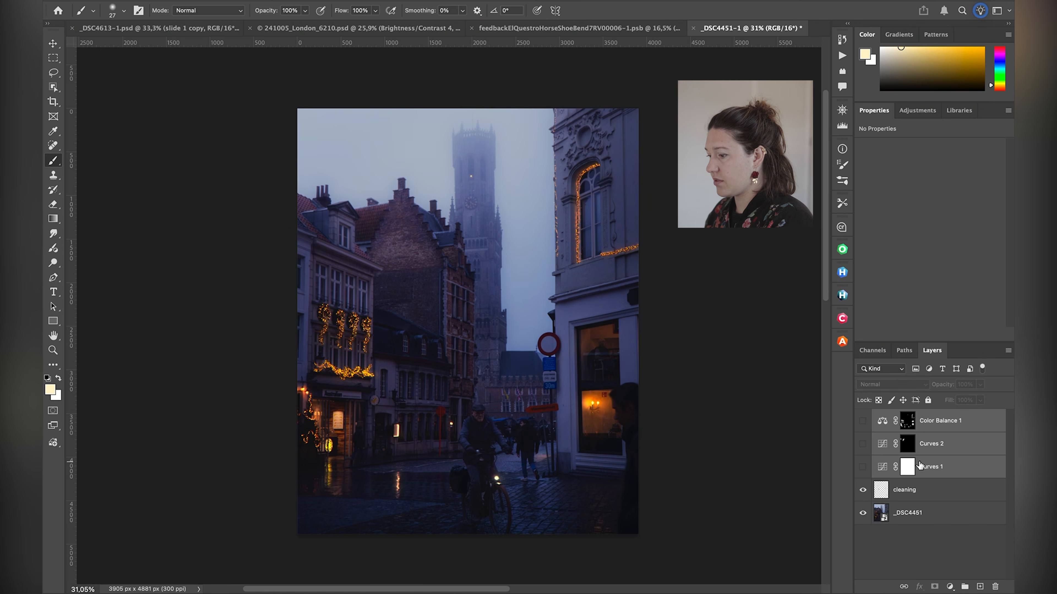
key(ctrl+comma)
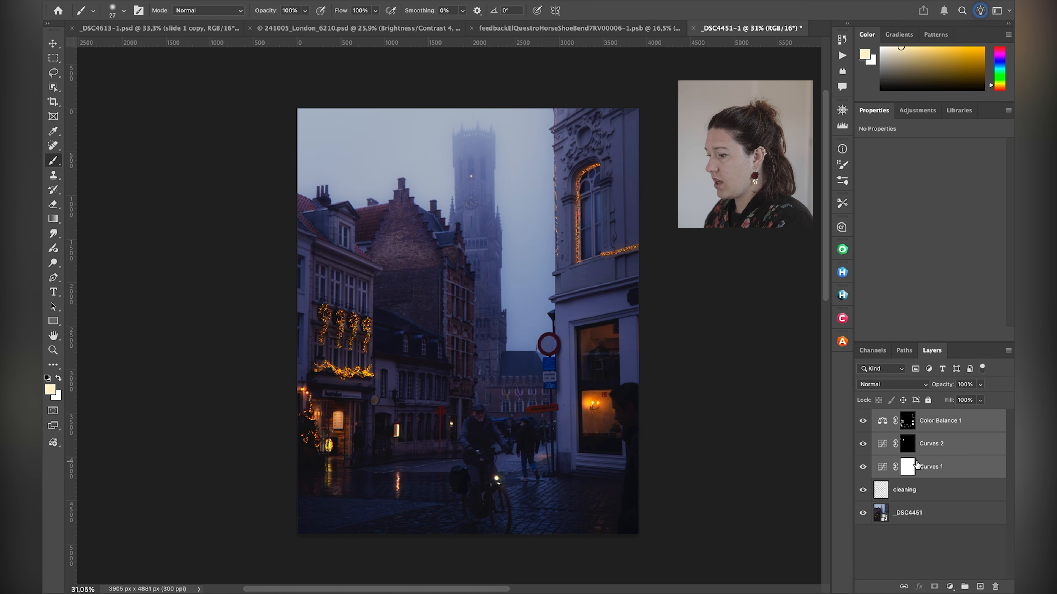
Step: Lower the opacity of the Curves 1 layer to 62% and check its effect by hiding and showing it
click(880, 468)
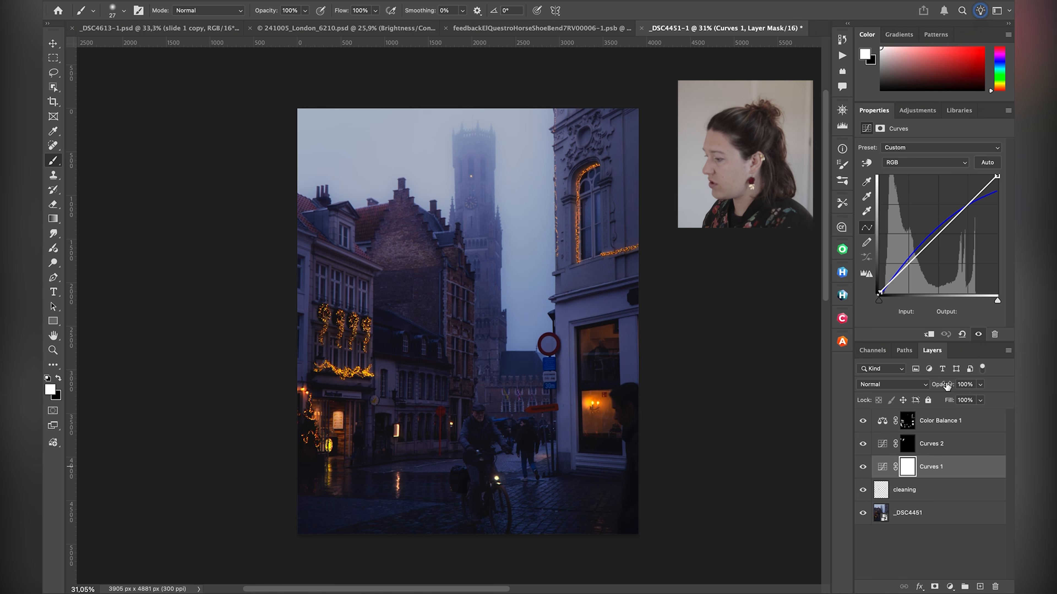
drag(943, 385, 920, 380)
click(864, 468)
click(864, 468)
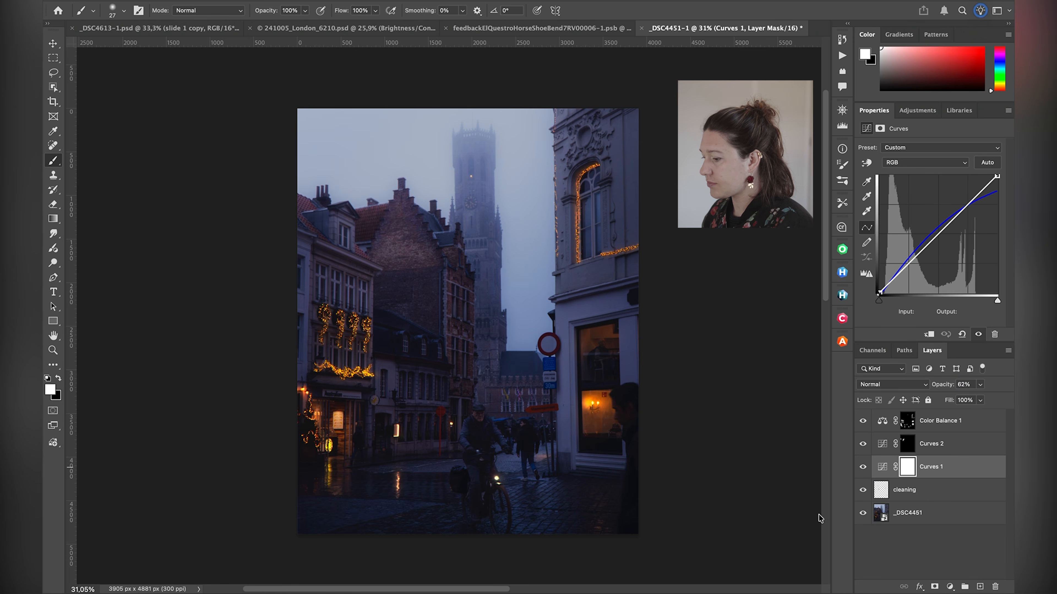
Step: Add a Selective Color adjustment layer above Color Balance 1
click(915, 111)
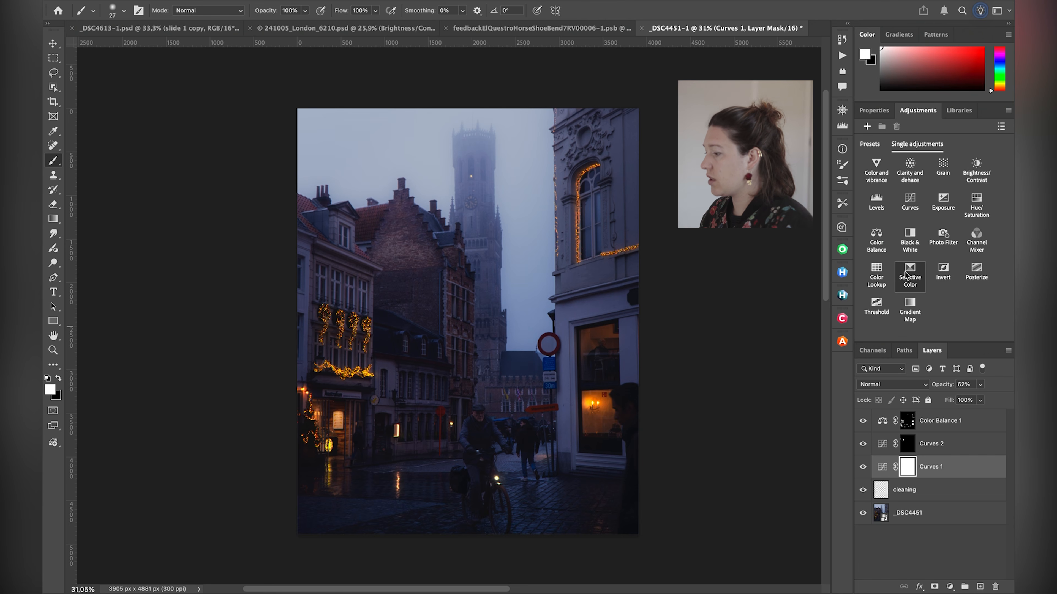
click(936, 416)
click(914, 269)
click(883, 418)
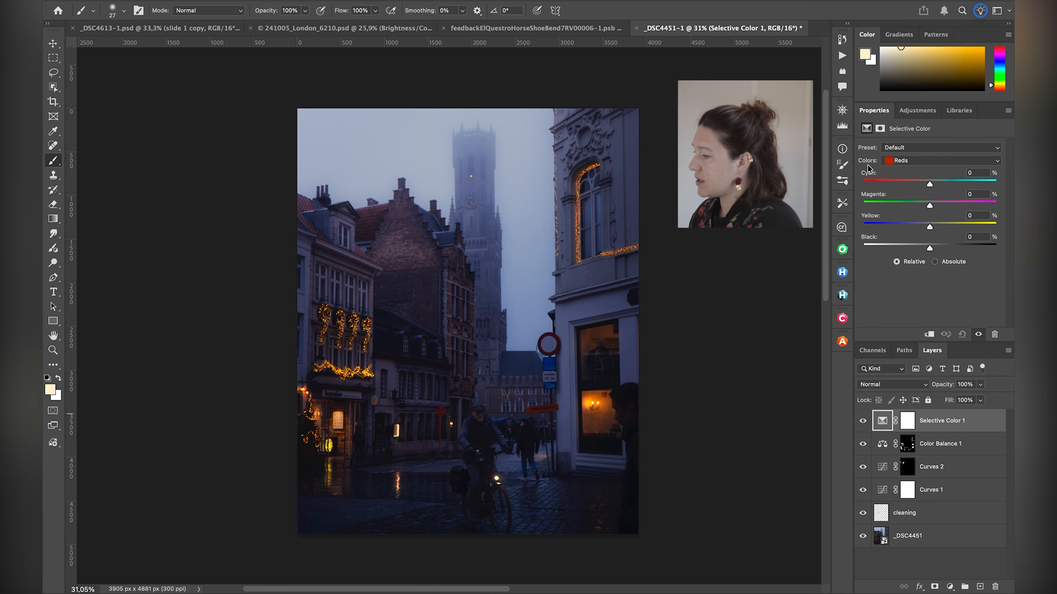
Step: Try shifting the cyan amount of the Reds to its extremes, including -100%, and reset the Reds values to 0
click(918, 162)
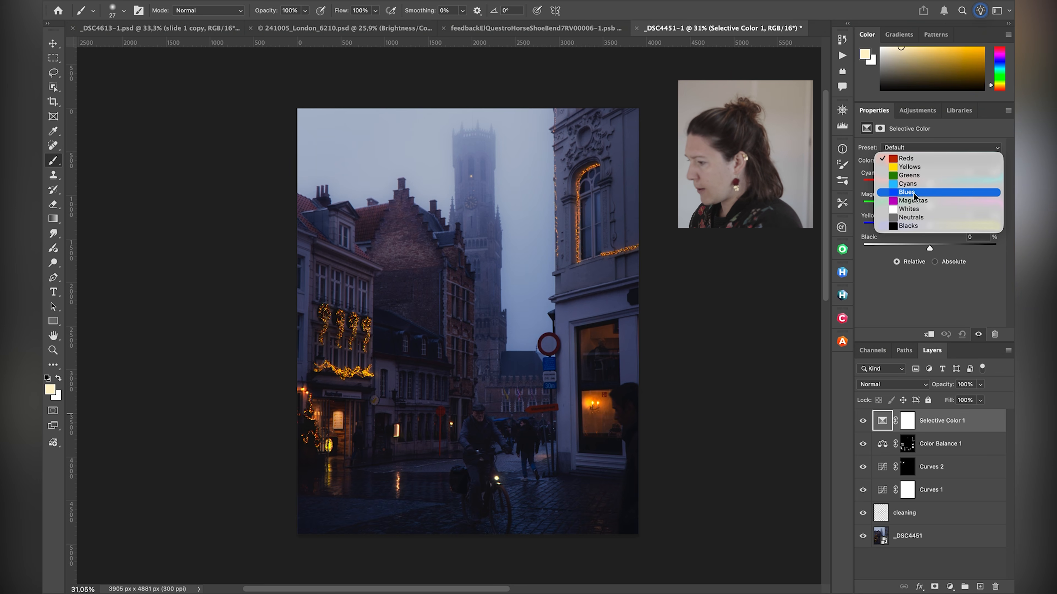
click(921, 159)
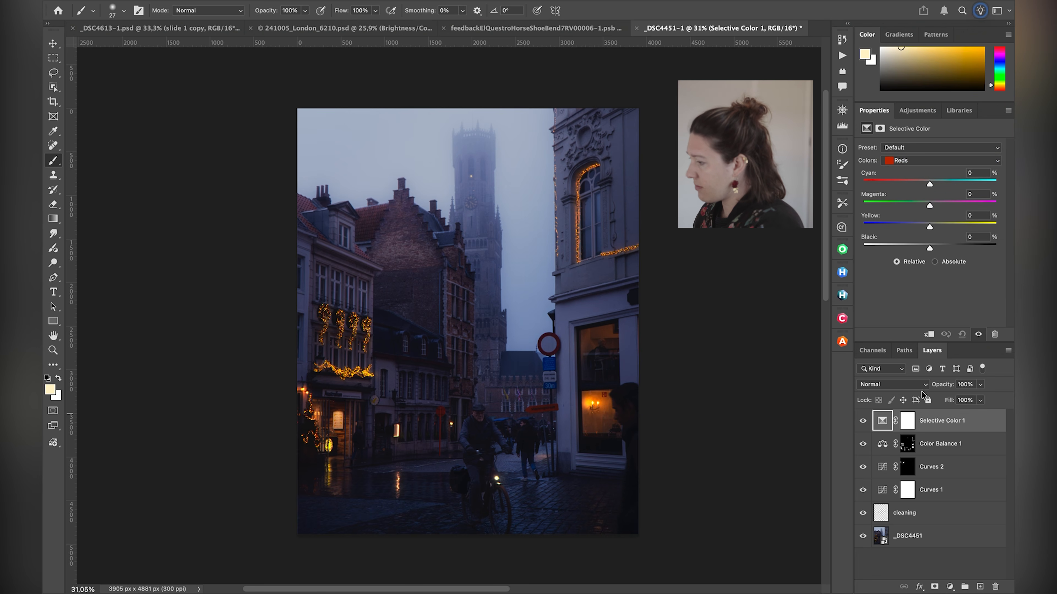
drag(929, 185, 1015, 180)
drag(860, 174, 856, 175)
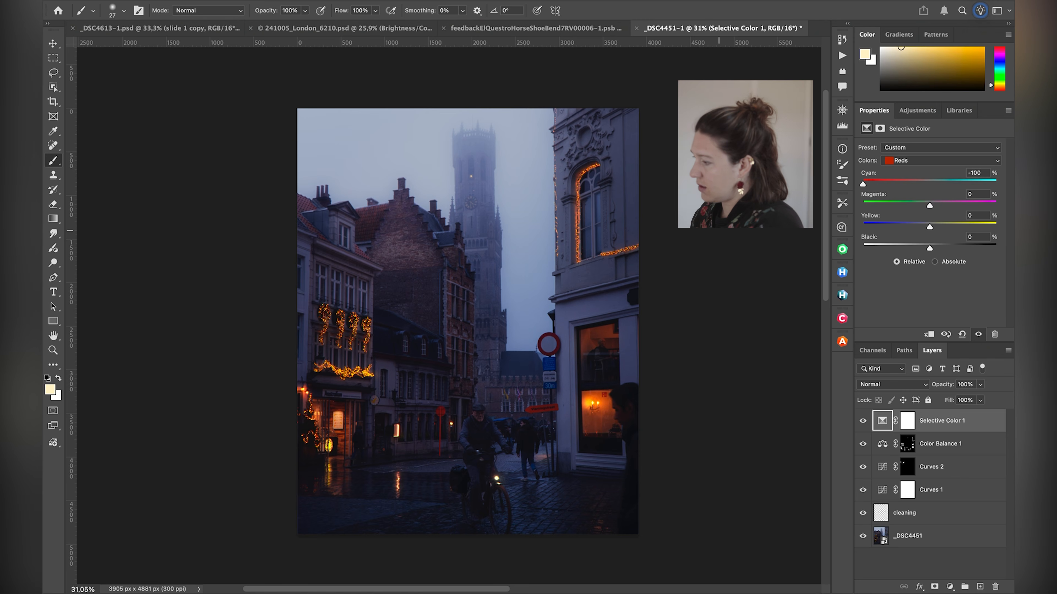
drag(862, 183, 929, 248)
double_click(910, 228)
double_click(917, 205)
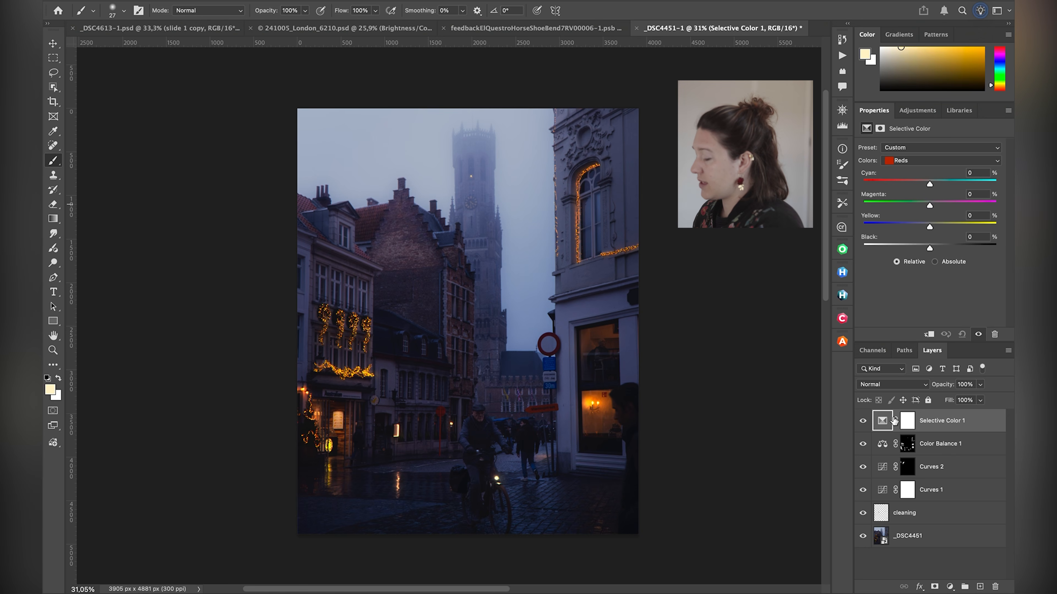
Step: Cool the Blacks in the Selective Color adjustment with yellow at -6% and cyan at +4%
click(915, 162)
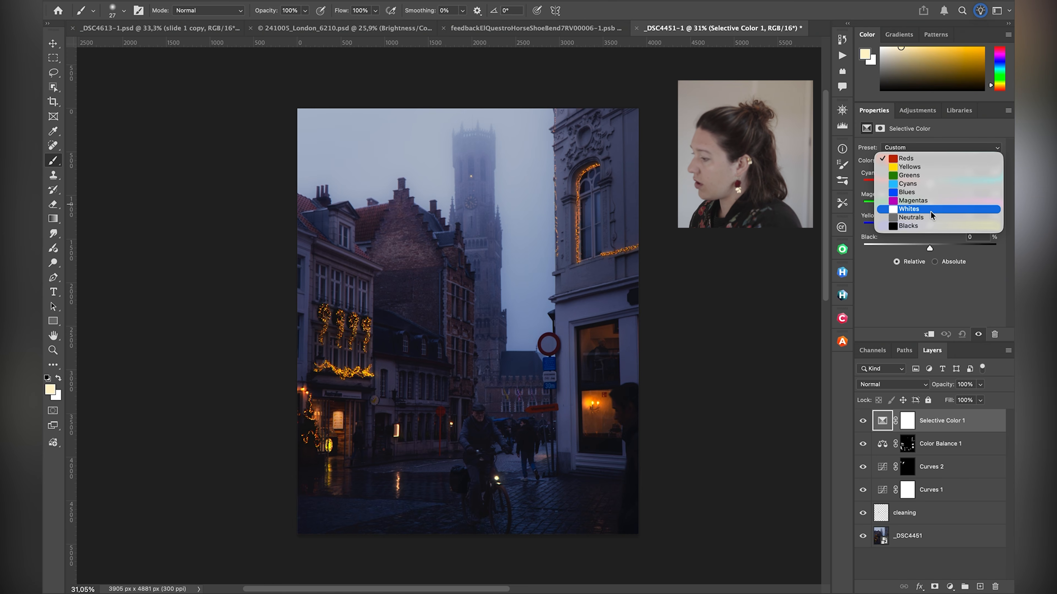
click(917, 226)
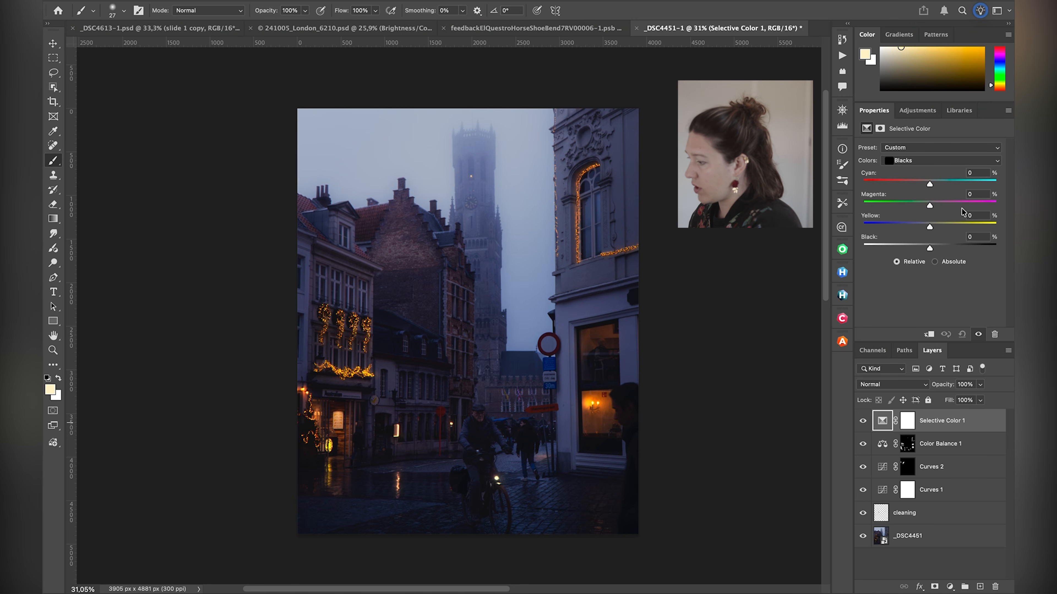
drag(929, 226, 925, 227)
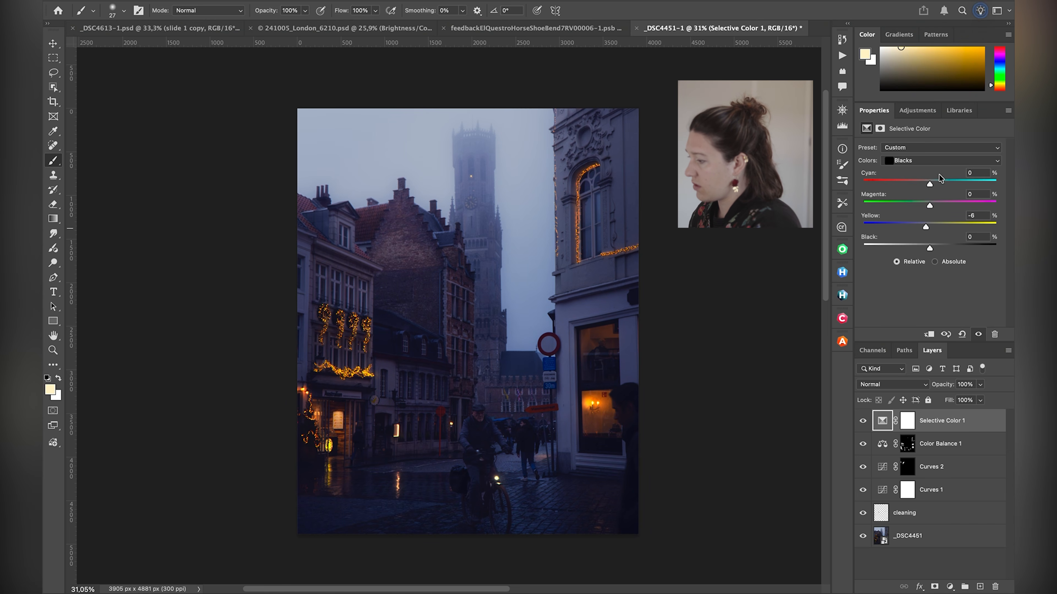
drag(930, 182, 932, 184)
Step: Warm the Whites in the Selective Color adjustment with yellow at +9% and cyan at -12%
click(922, 163)
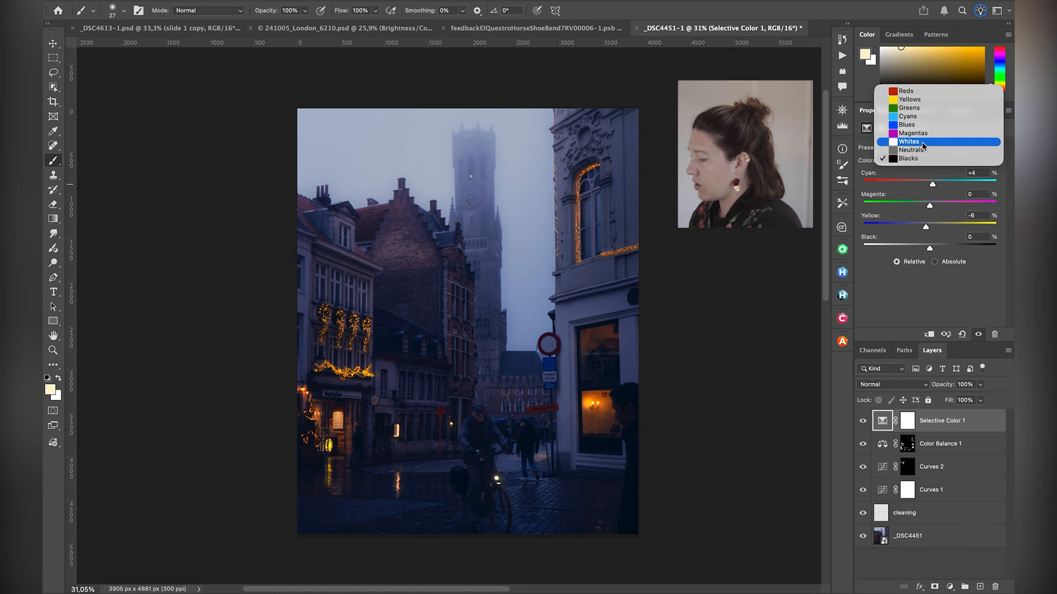
click(923, 141)
drag(929, 227, 936, 228)
drag(929, 183, 921, 181)
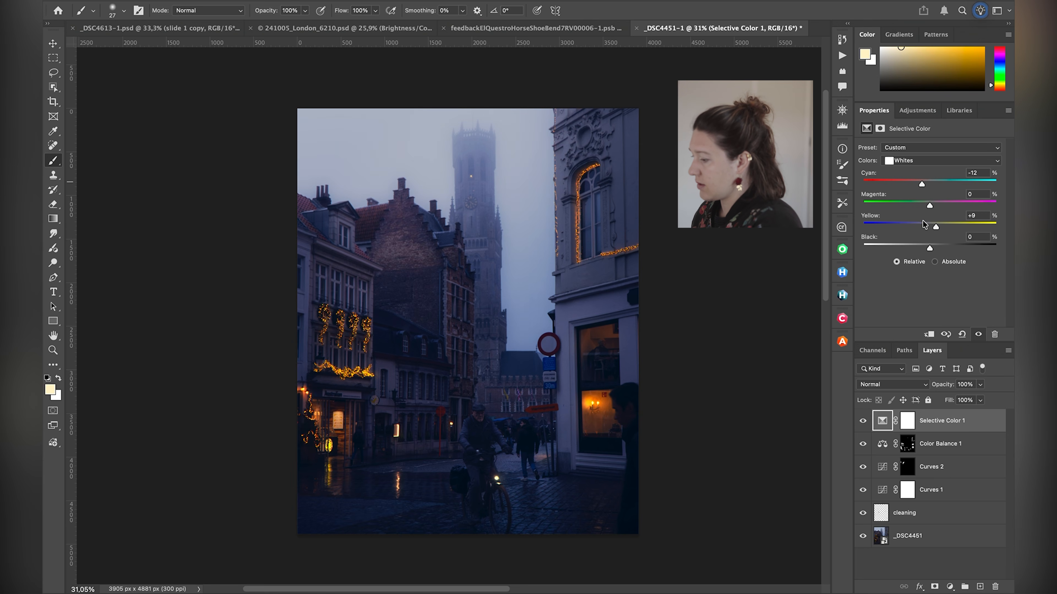
Step: Compare the photo with Selective Color 1 repeatedly hidden and shown
click(862, 420)
click(863, 420)
click(862, 421)
click(862, 420)
click(862, 421)
click(863, 421)
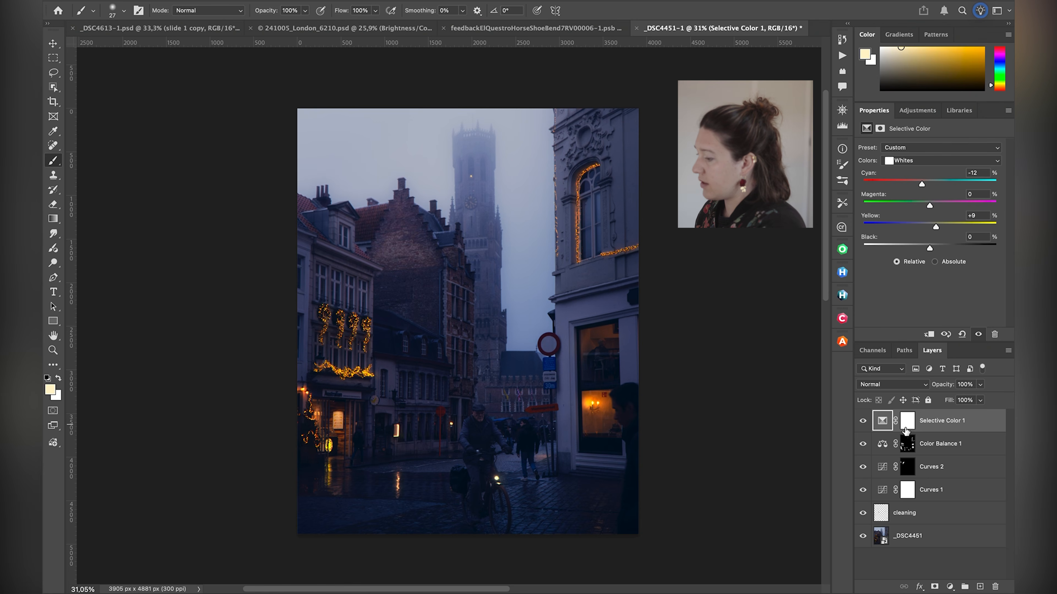